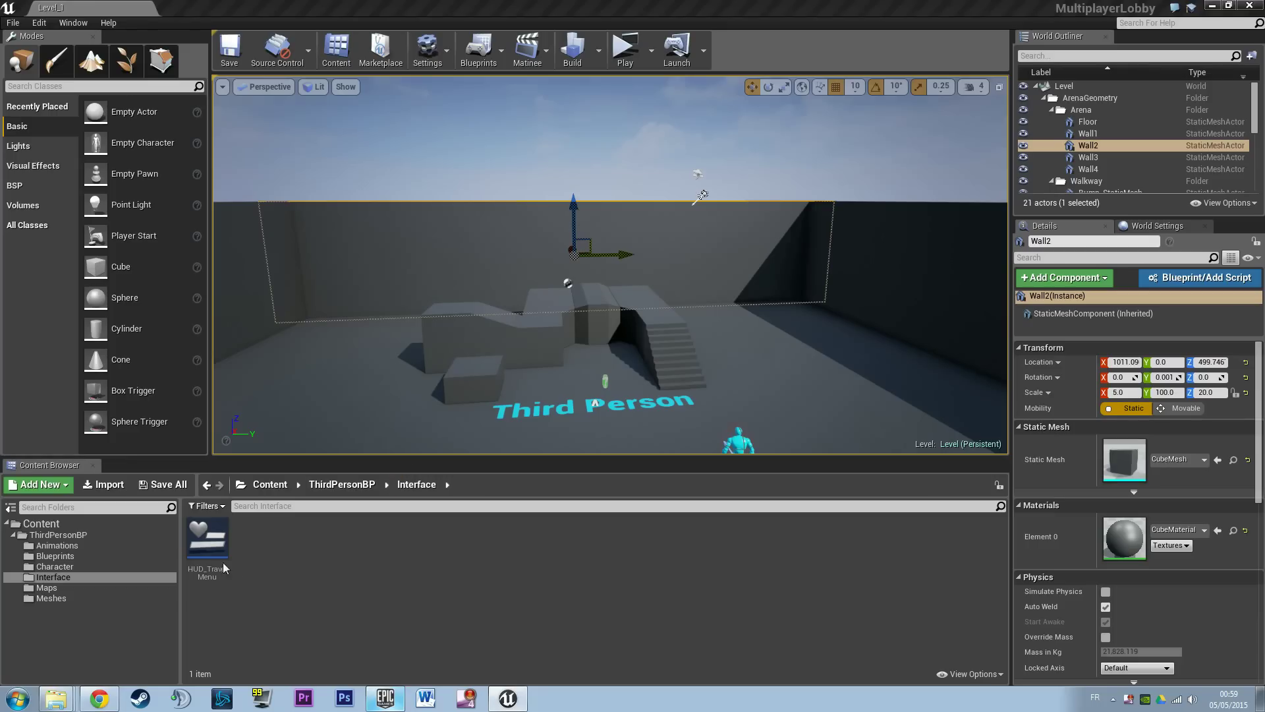
- Open the HUD_TravelMenu widget blueprint from the Content Browser in the UMG Designer
{"action": "double_click", "coordinate": [212, 548]}
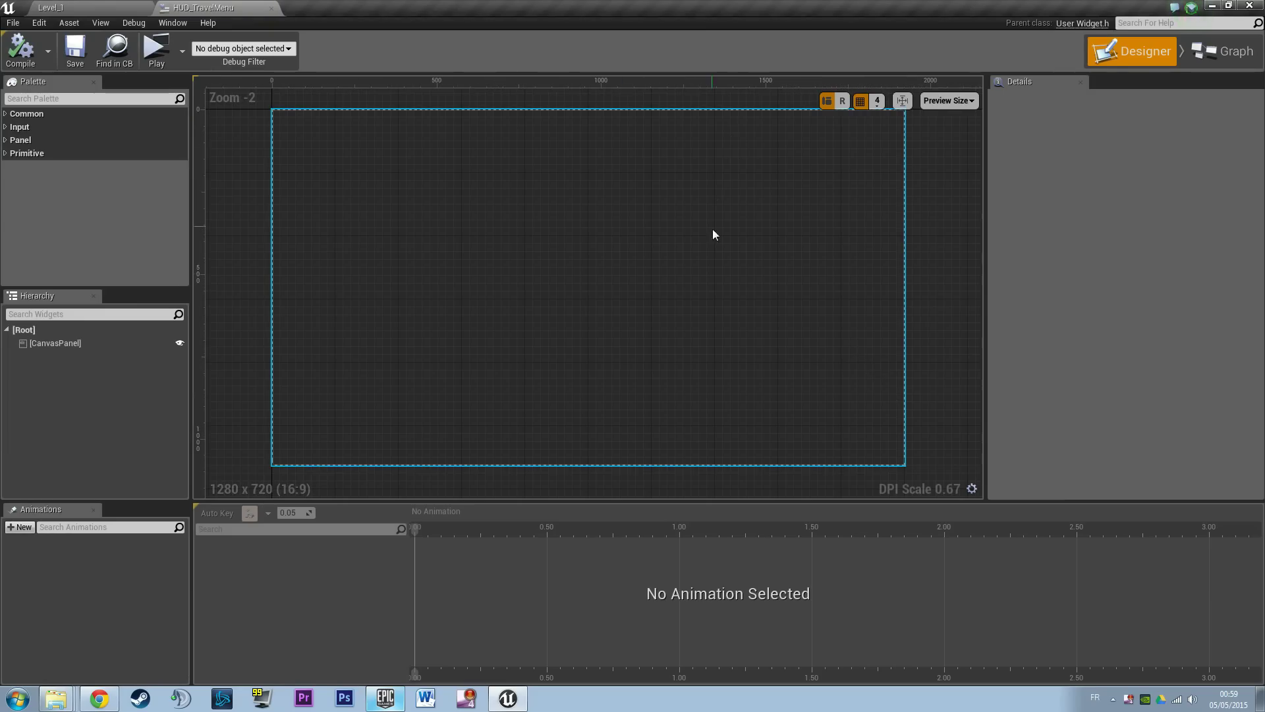
{"action": "left_click", "coordinate": [108, 6]}
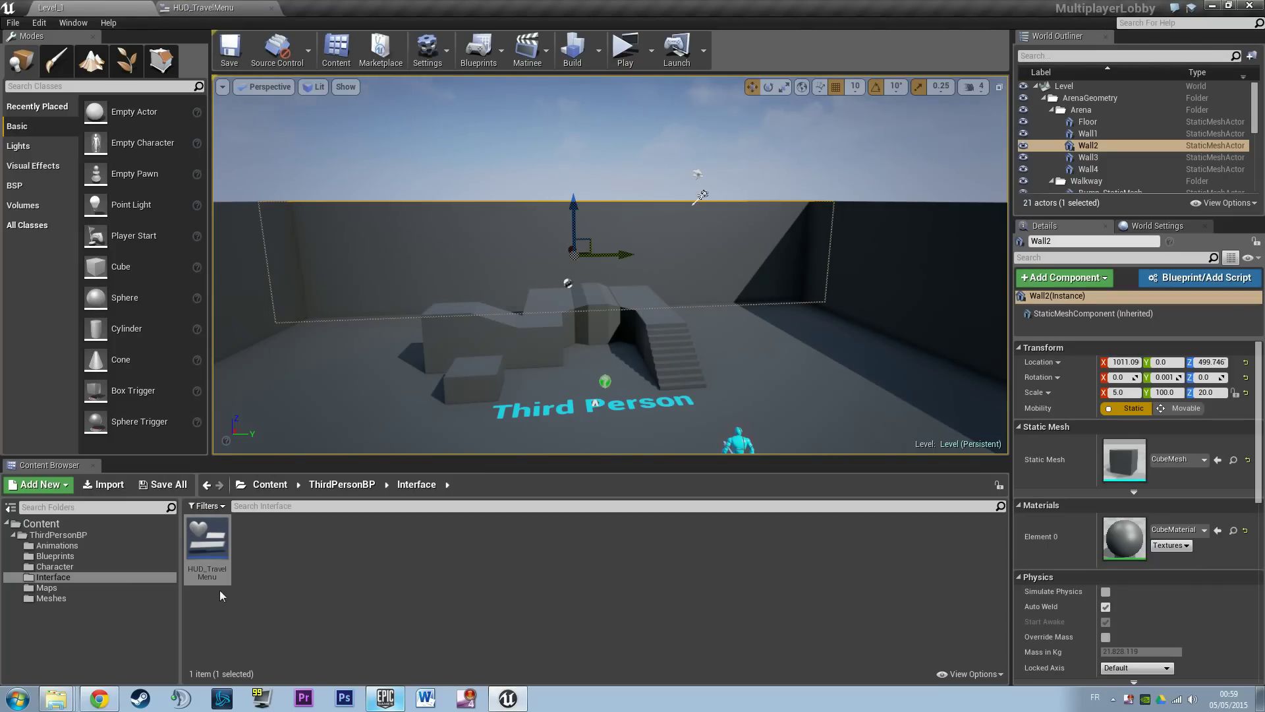
{"action": "left_click", "coordinate": [264, 7]}
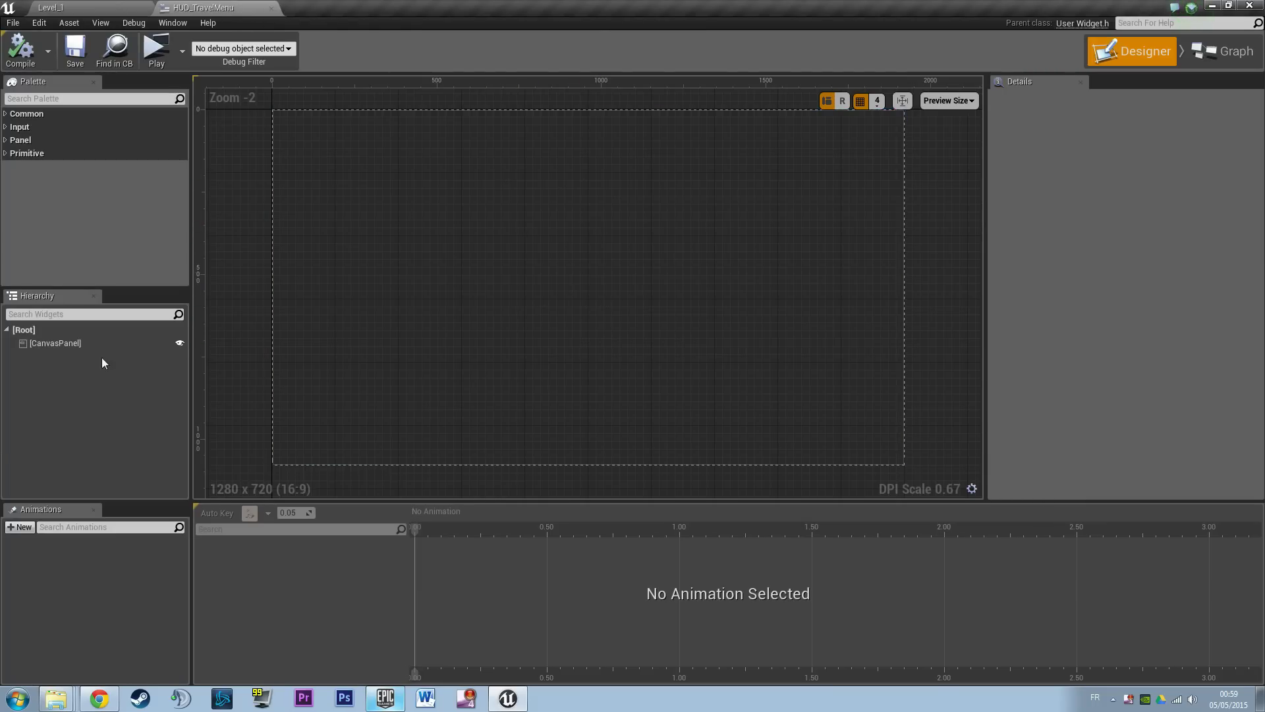
{"action": "left_click", "coordinate": [72, 347]}
{"action": "right_click_drag", "start_coordinate": [552, 153], "coordinate": [579, 158]}
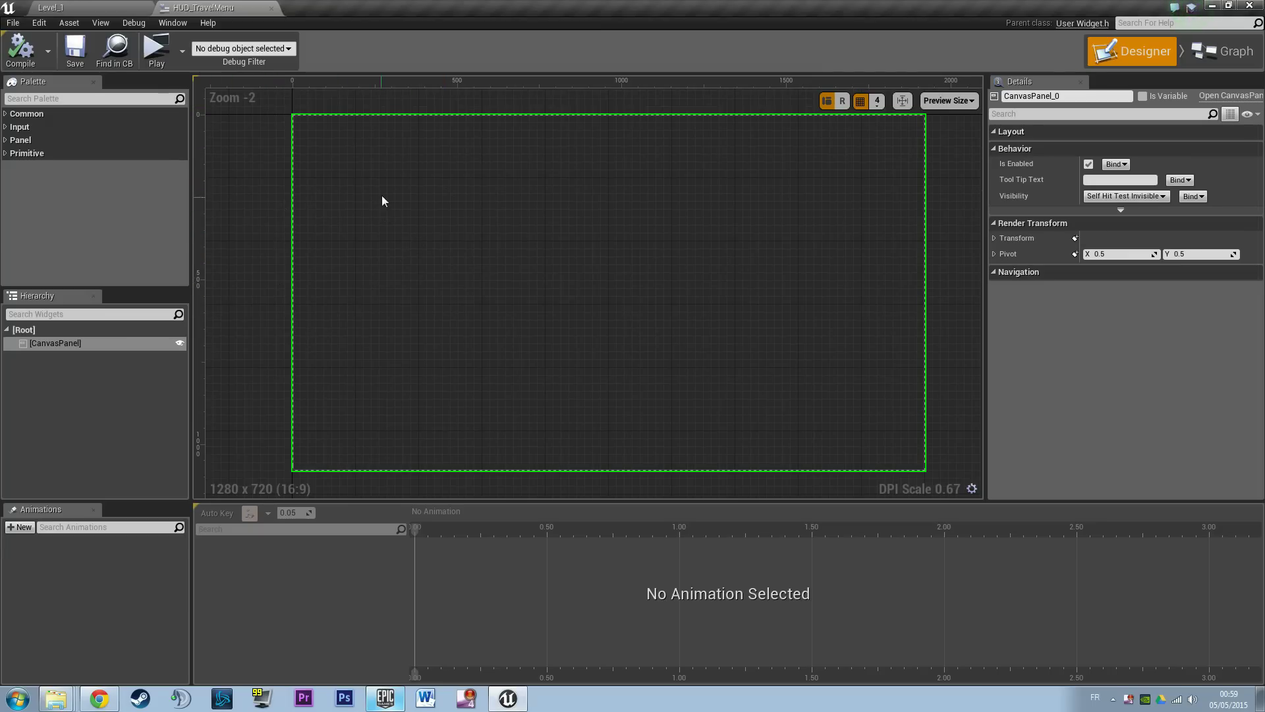
{"action": "left_click", "coordinate": [260, 141]}
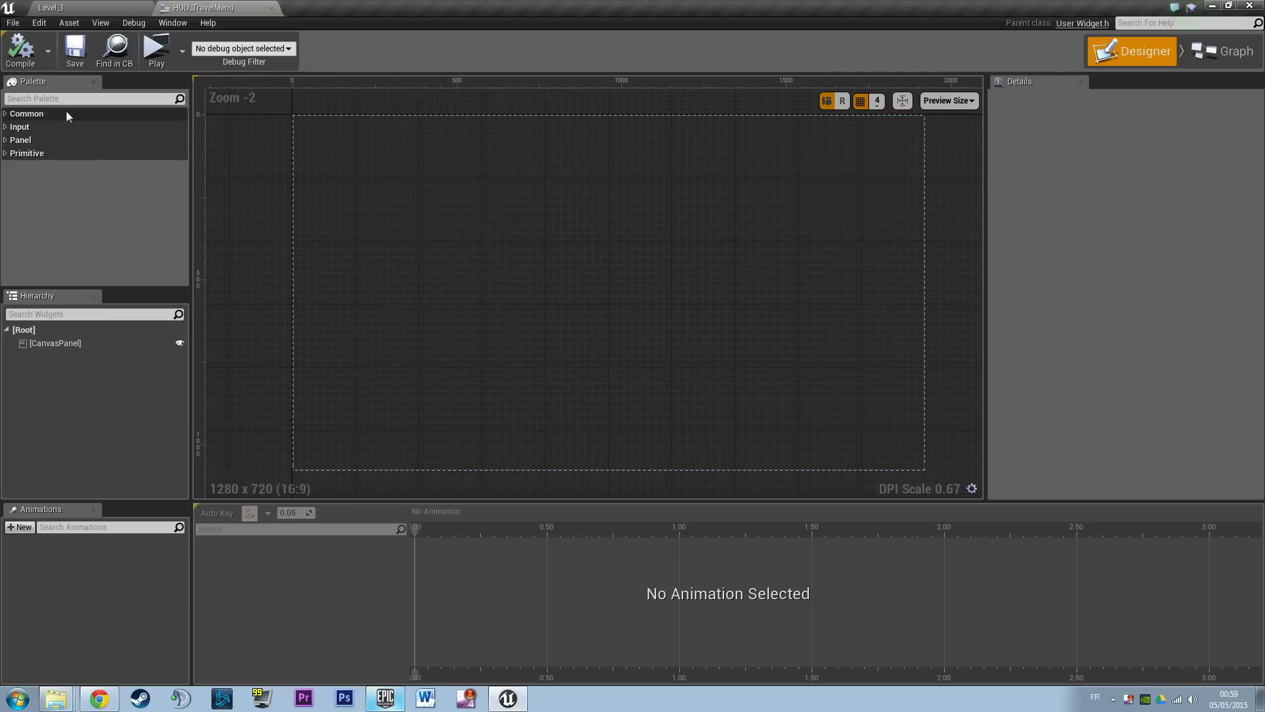
{"action": "left_click", "coordinate": [343, 119]}
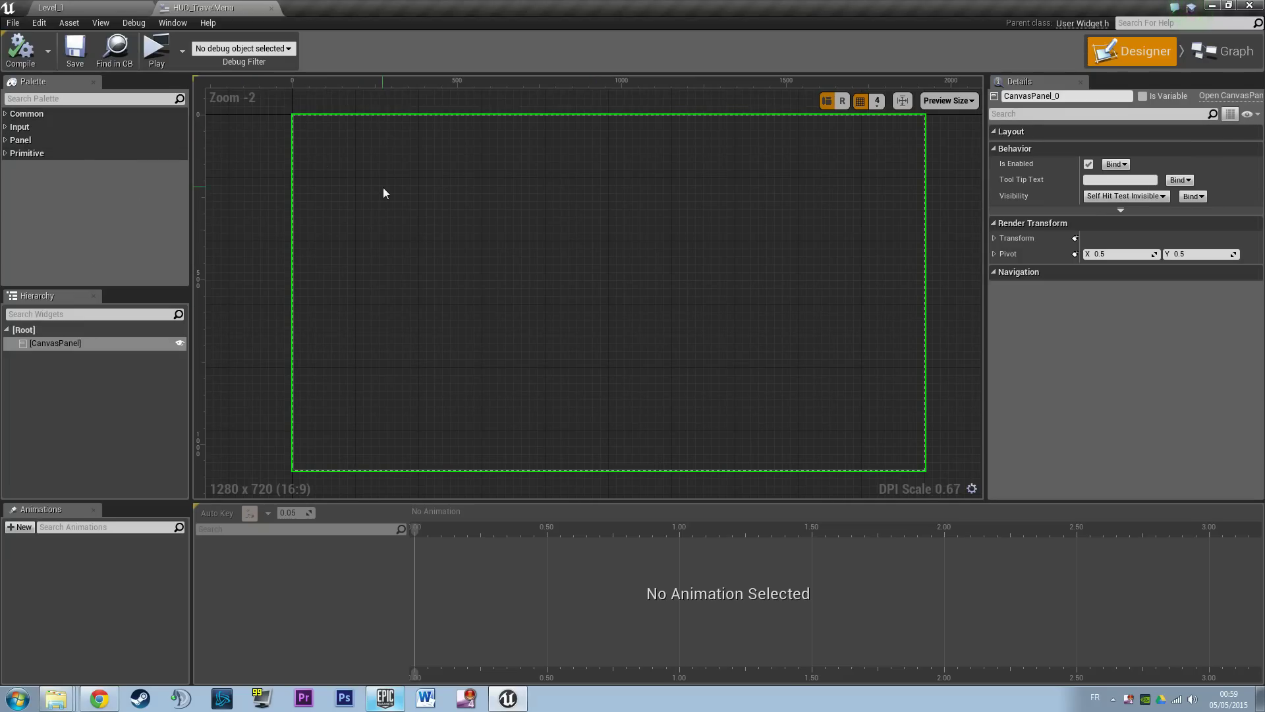
{"action": "left_click", "coordinate": [255, 196]}
{"action": "left_click", "coordinate": [75, 342]}
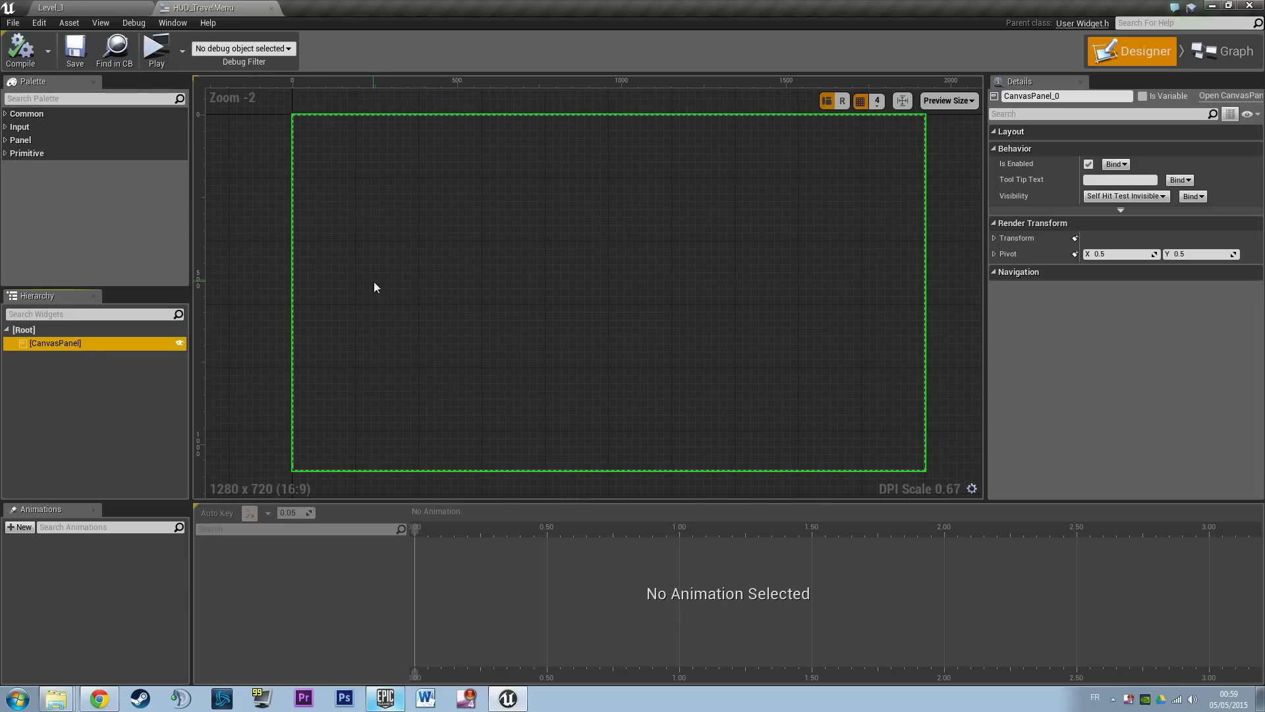
{"action": "left_click", "coordinate": [121, 170]}
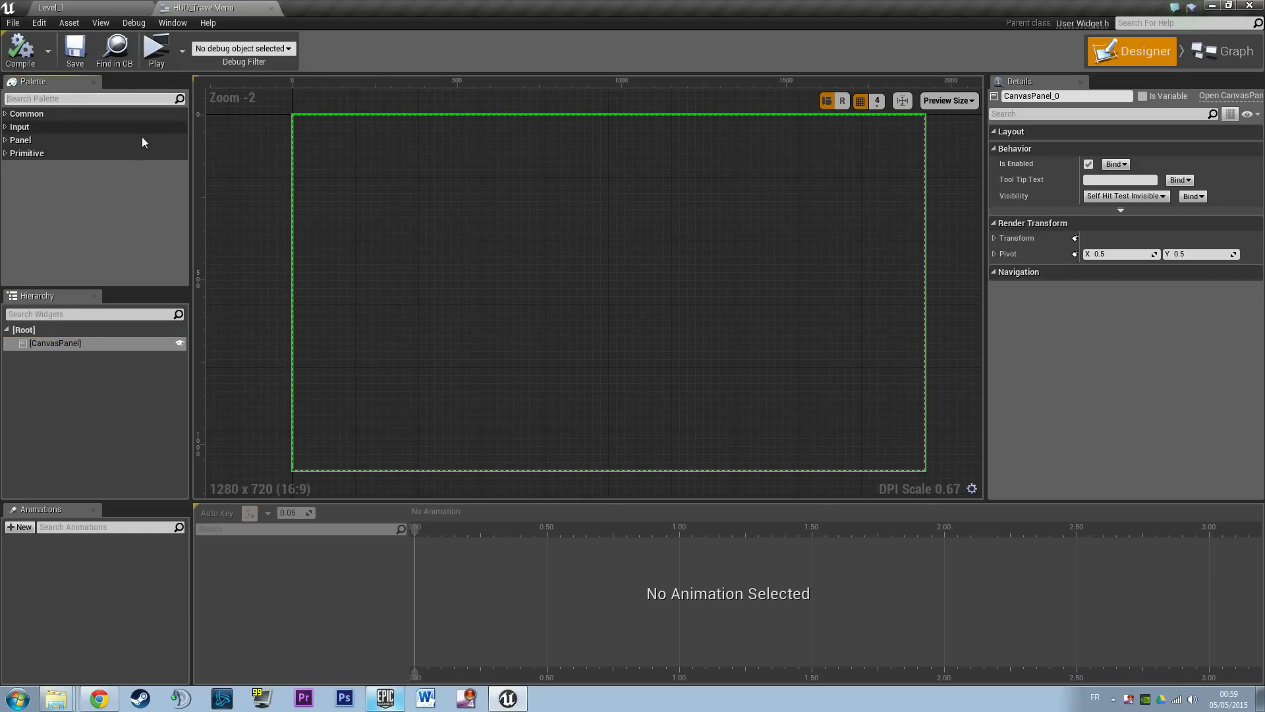
{"action": "left_click", "coordinate": [273, 208]}
{"action": "left_click", "coordinate": [93, 342]}
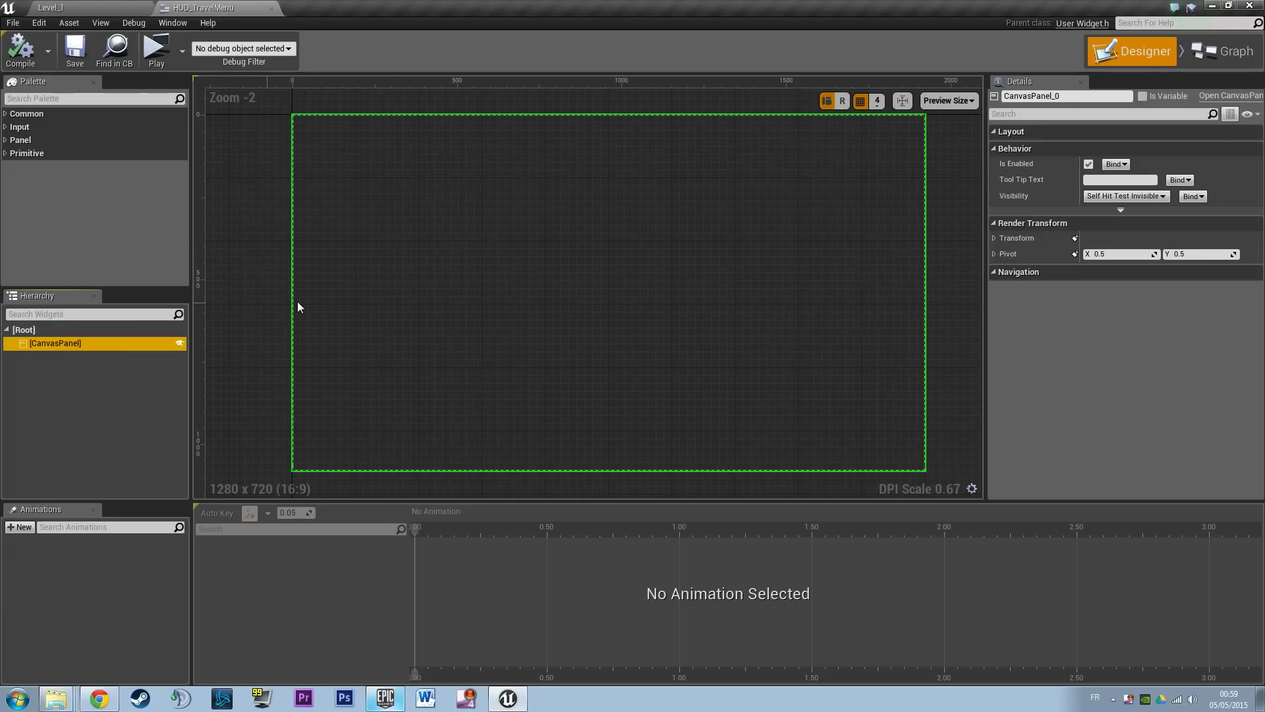
{"action": "left_click", "coordinate": [42, 104]}
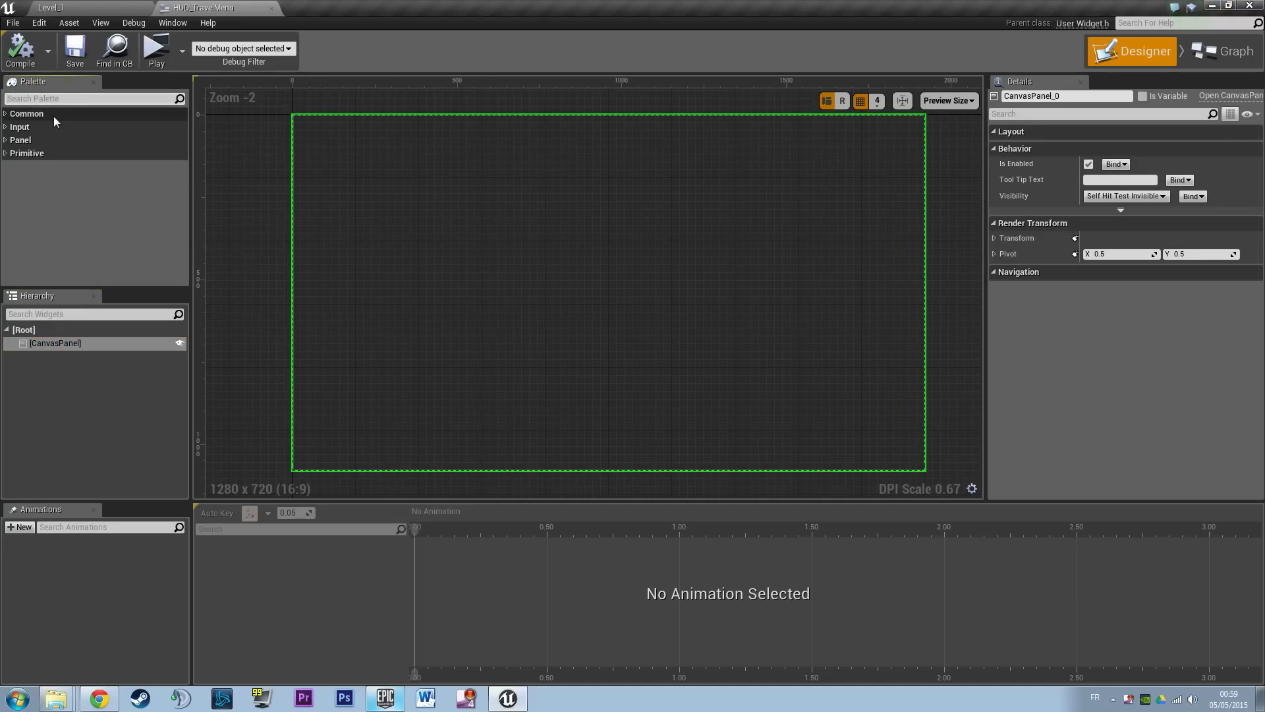
- Drag a Vertical Box from the Palette into the CanvasPanel and select it
{"action": "type", "text": "vertical"}
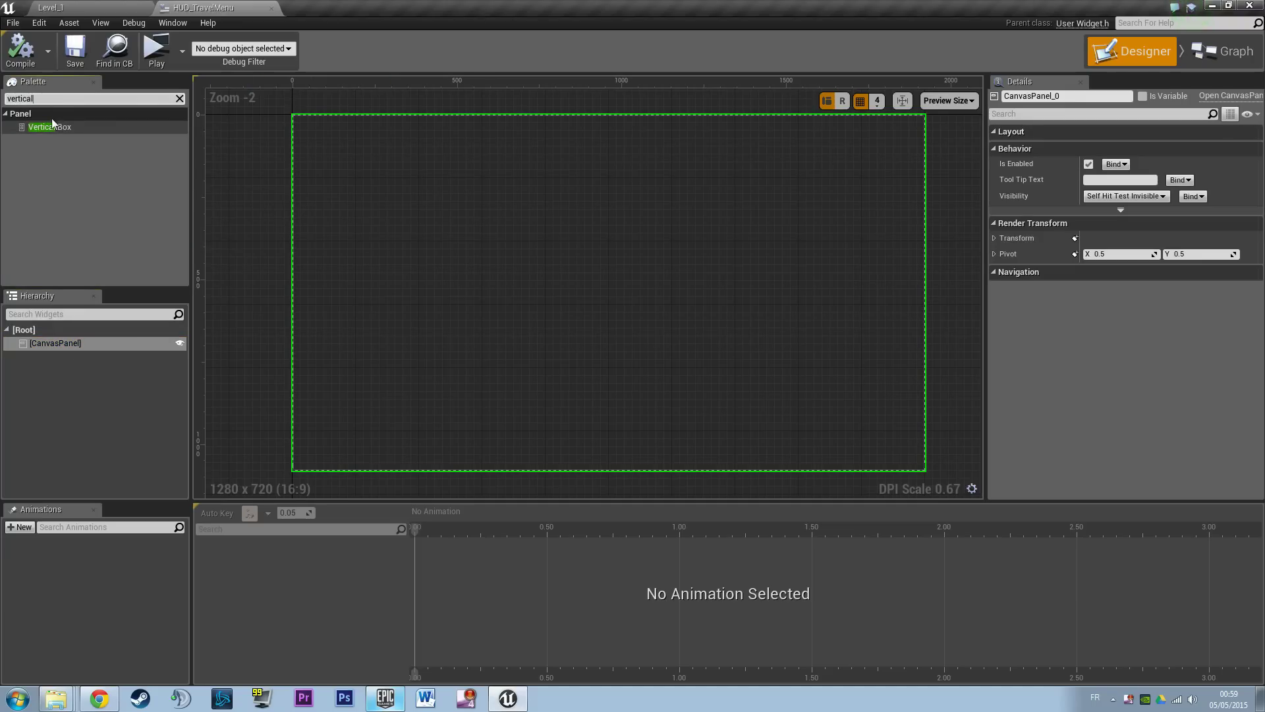
{"action": "left_click_drag", "start_coordinate": [46, 129], "coordinate": [59, 340]}
{"action": "left_click", "coordinate": [35, 357]}
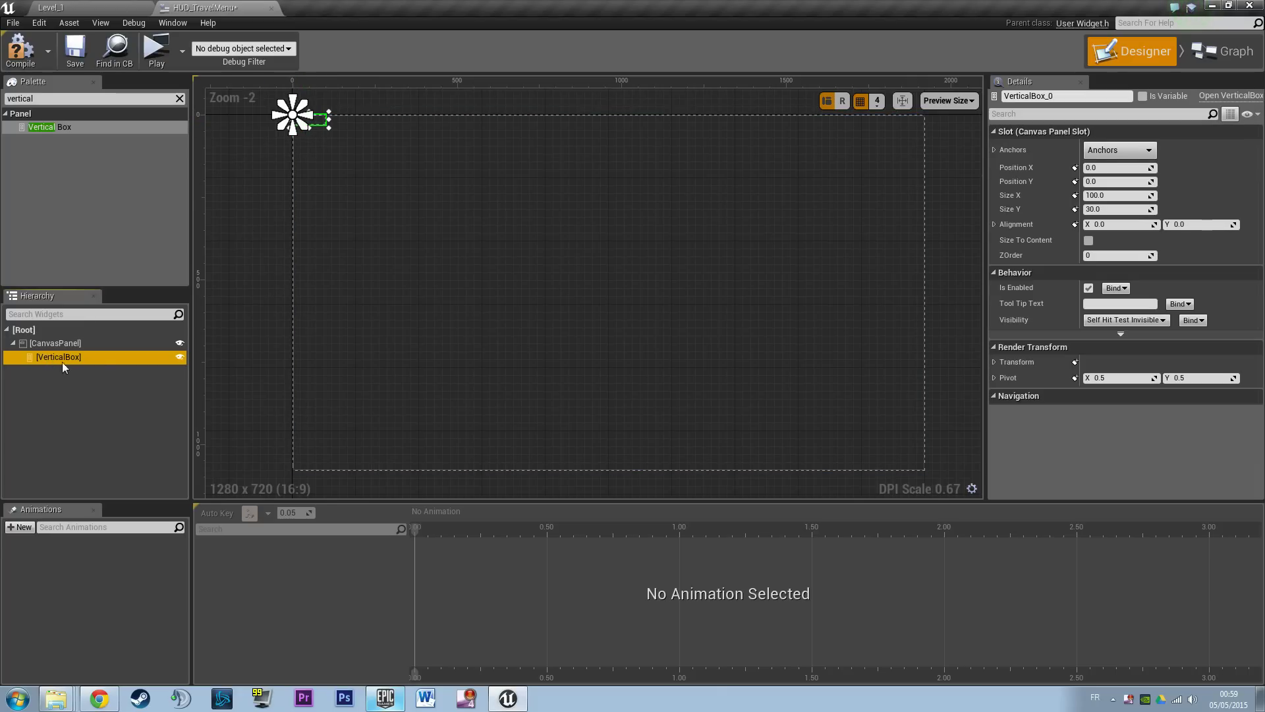
{"action": "left_click", "coordinate": [1118, 152]}
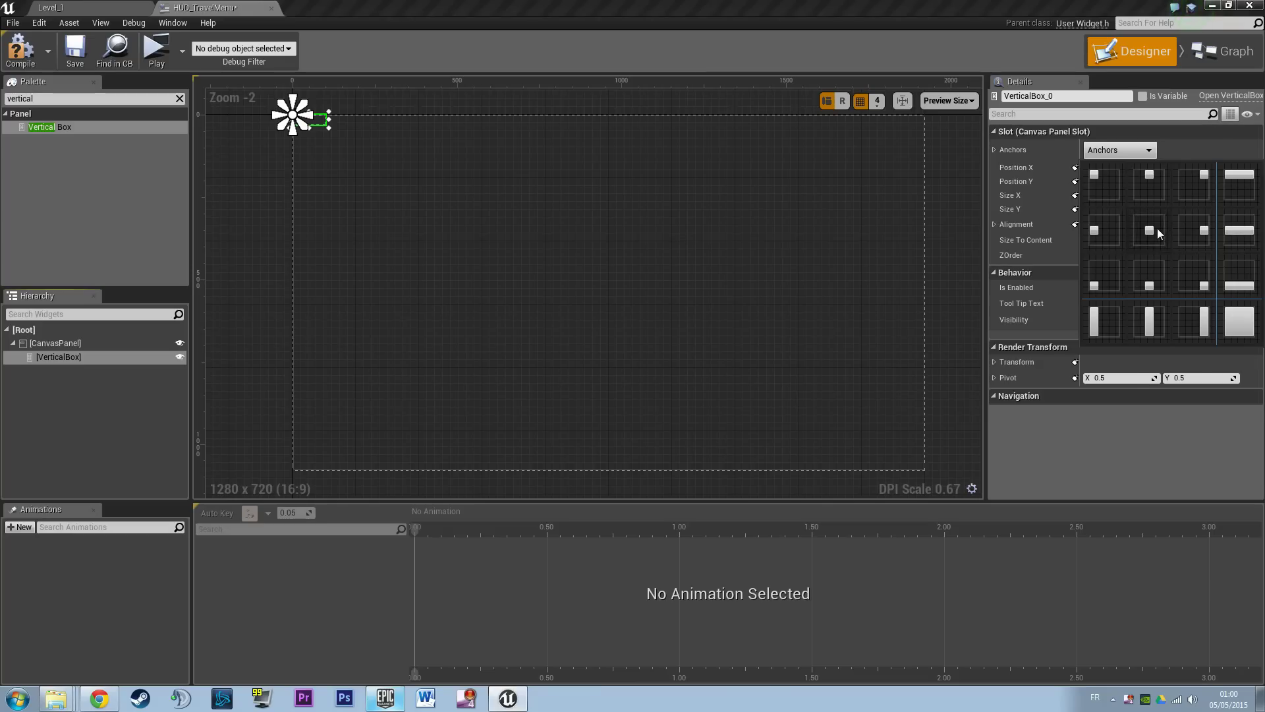
- Anchor the vertical box to the canvas centre with position 0,0 and alignment 0.5
{"action": "left_click", "coordinate": [1157, 228]}
{"action": "left_click", "coordinate": [1162, 181]}
{"action": "left_click", "coordinate": [1161, 167]}
{"action": "left_click", "coordinate": [759, 275]}
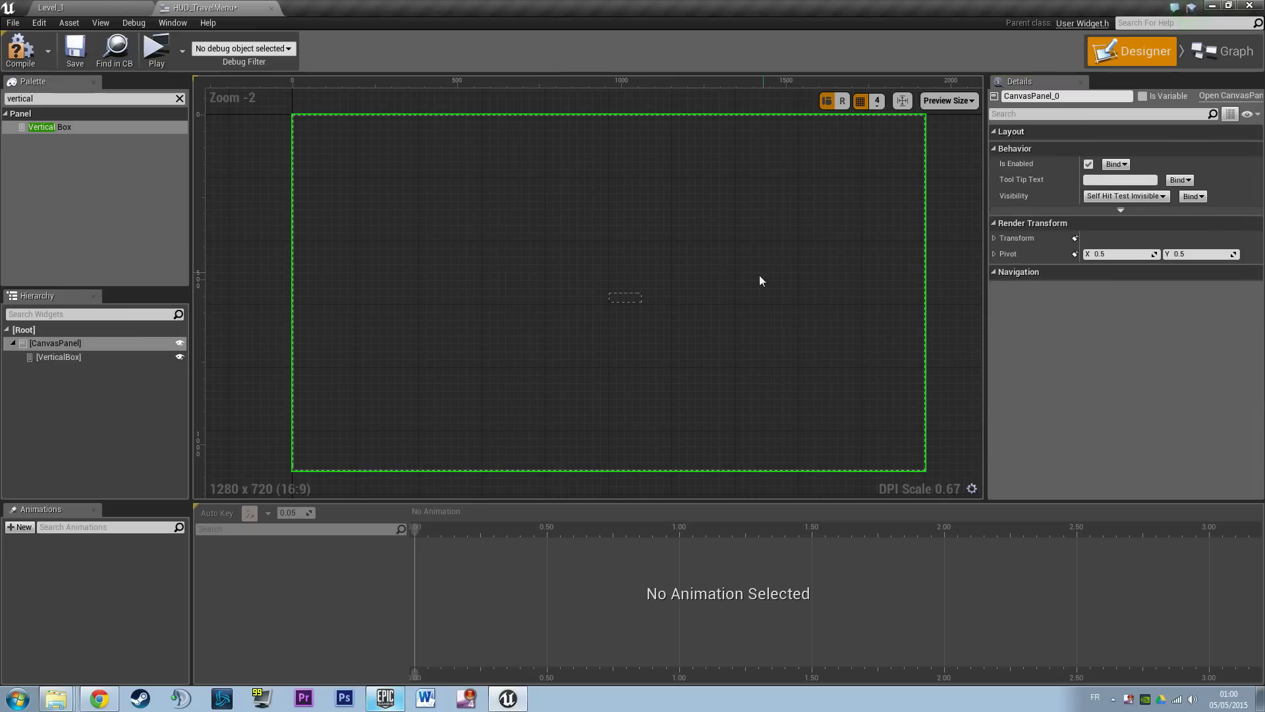
{"action": "left_click", "coordinate": [615, 301]}
{"action": "left_click", "coordinate": [1119, 224]}
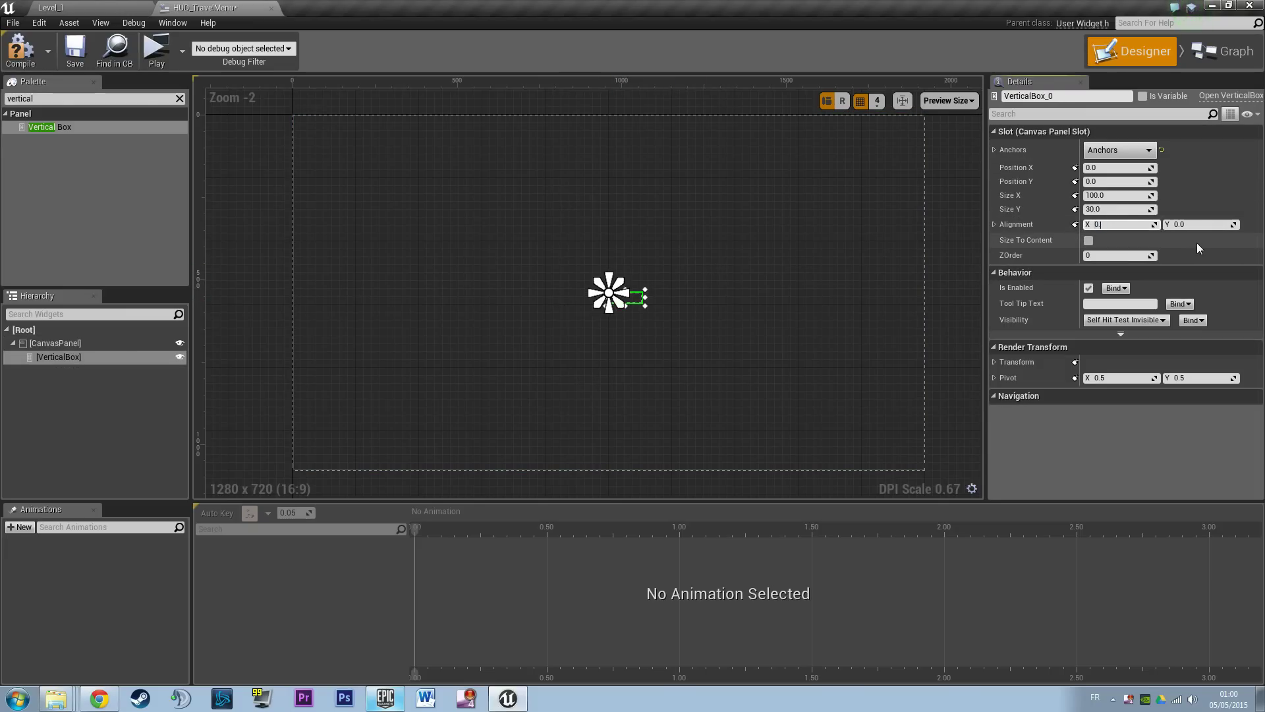
{"action": "left_click", "coordinate": [763, 268]}
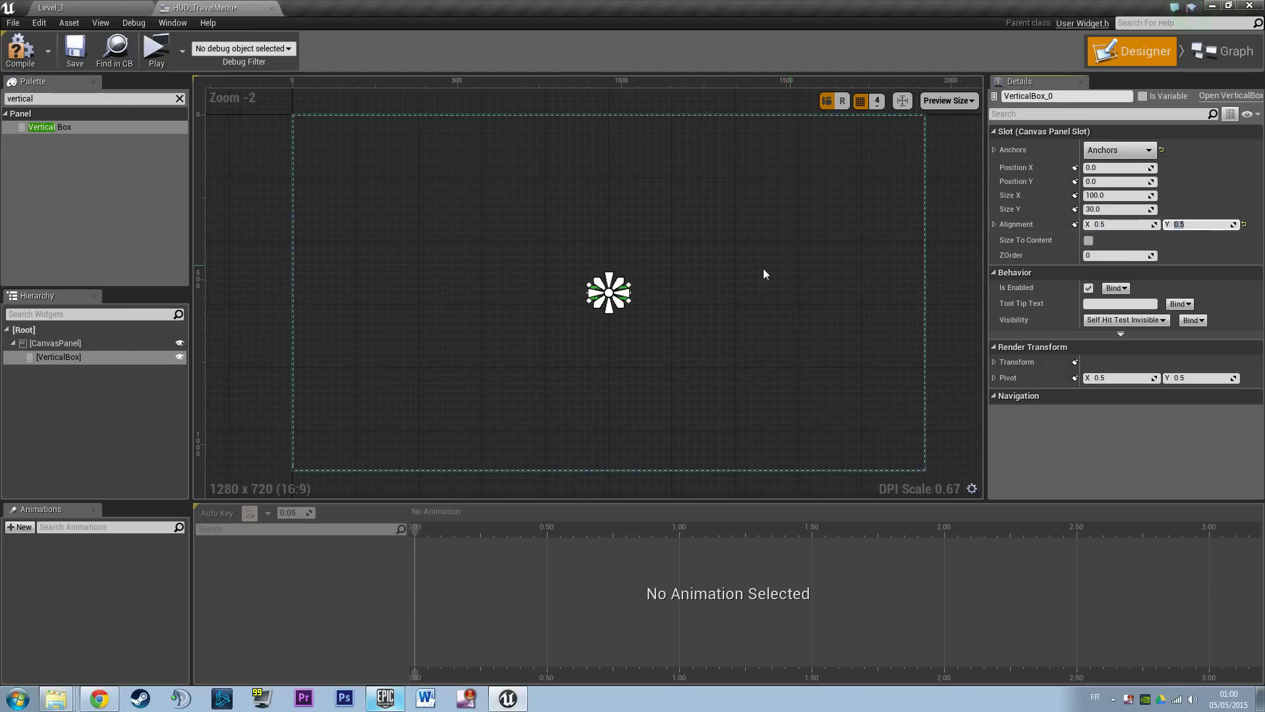
{"action": "left_click", "coordinate": [605, 301]}
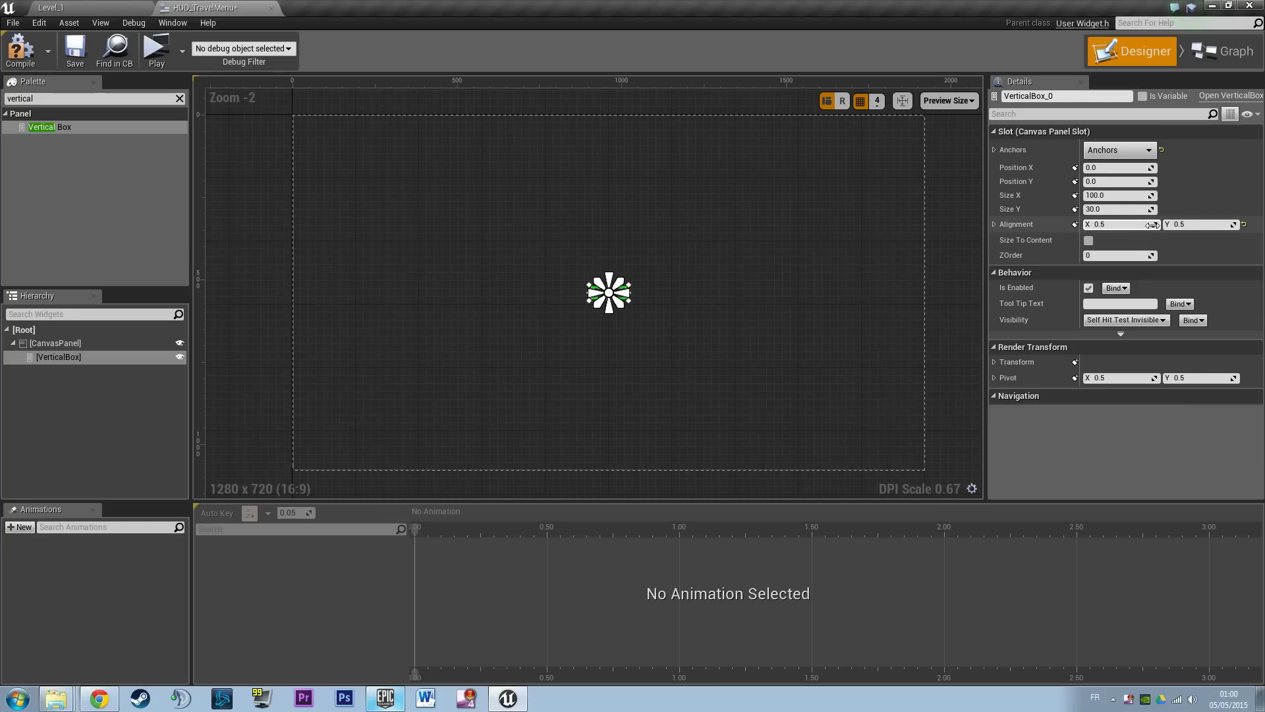
{"action": "left_click", "coordinate": [649, 287]}
{"action": "scroll", "coordinate": [622, 300], "scroll_direction": "up", "scroll_amount": 4}
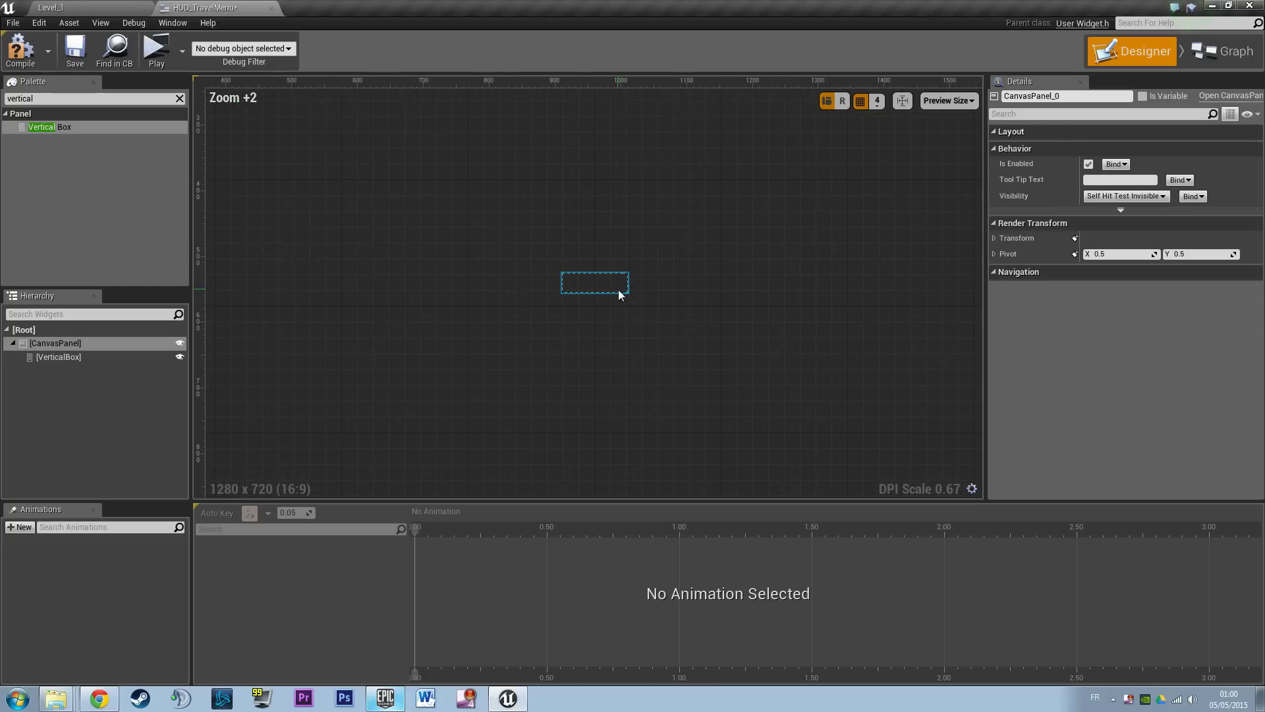
{"action": "left_click", "coordinate": [620, 294]}
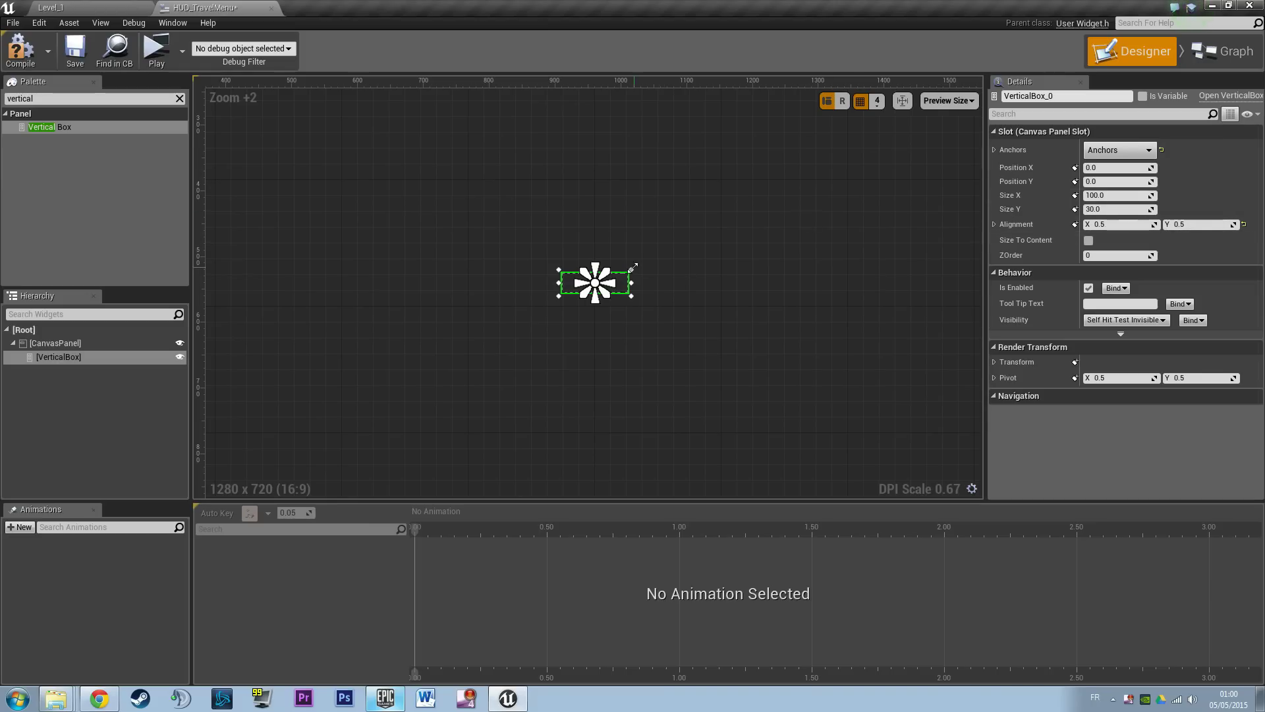
{"action": "scroll", "coordinate": [747, 288], "scroll_direction": "down", "scroll_amount": 4}
{"action": "left_click", "coordinate": [747, 289]}
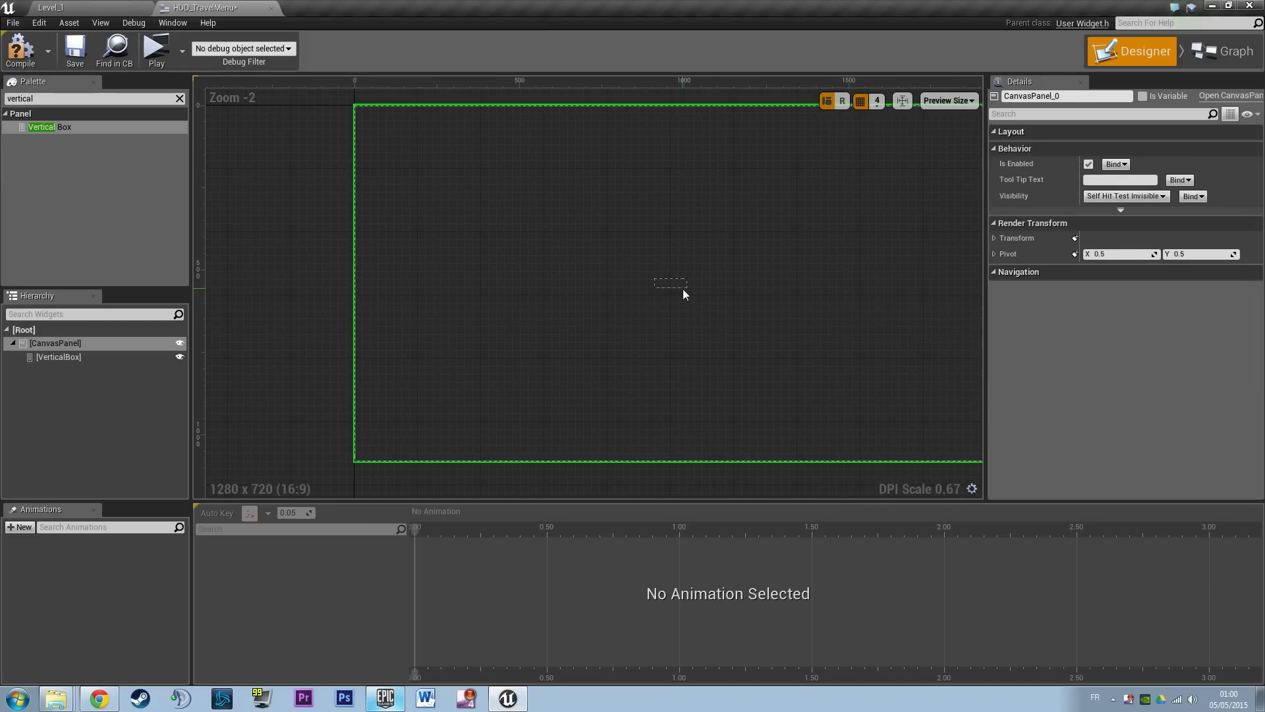
{"action": "left_click", "coordinate": [682, 289]}
- Set the vertical box size to 400 wide by 600 tall
{"action": "left_click", "coordinate": [1117, 195]}
{"action": "type", "text": "400"}
{"action": "key", "text": "Return"}
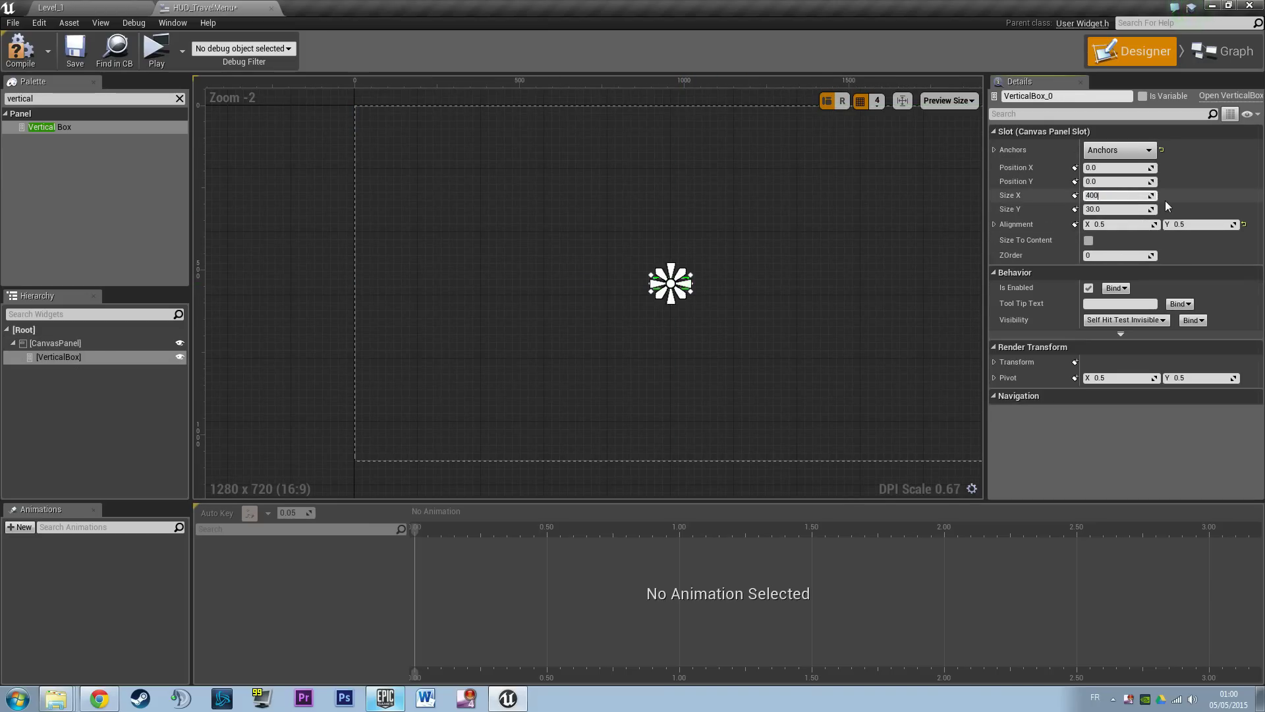
{"action": "left_click", "coordinate": [1117, 209]}
{"action": "type", "text": "600"}
{"action": "key", "text": "Return"}
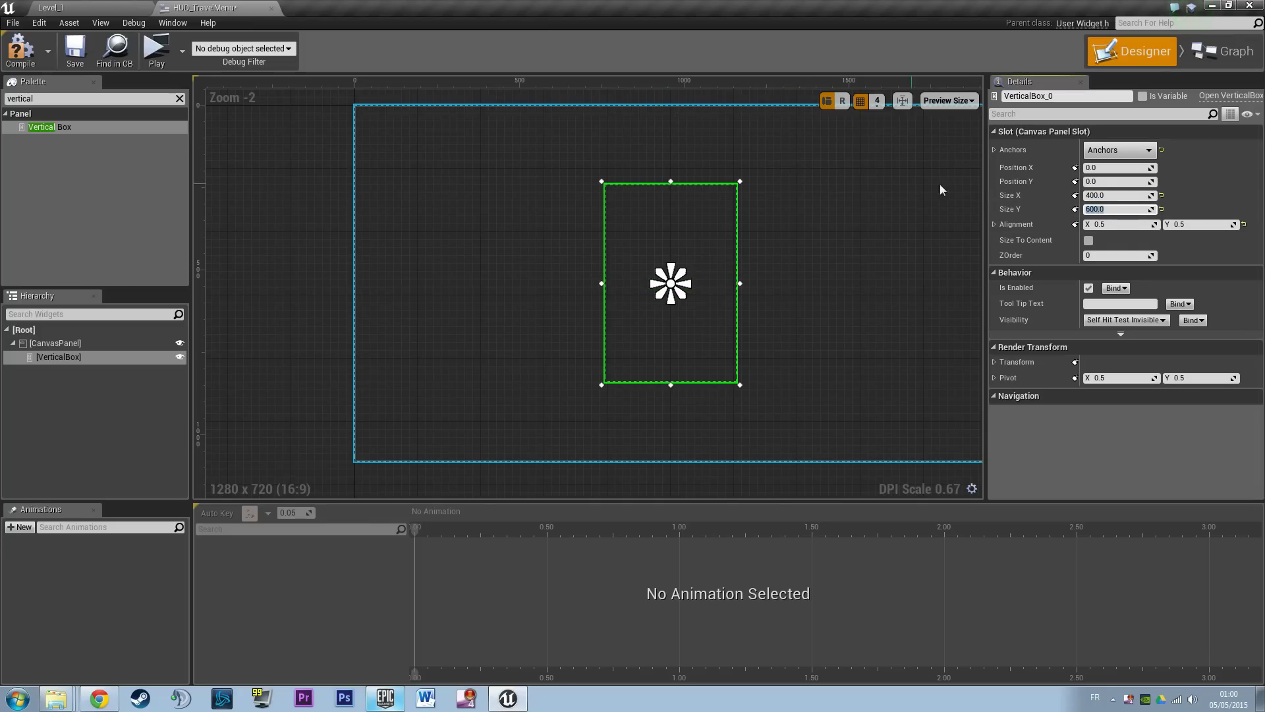
{"action": "left_click", "coordinate": [572, 220]}
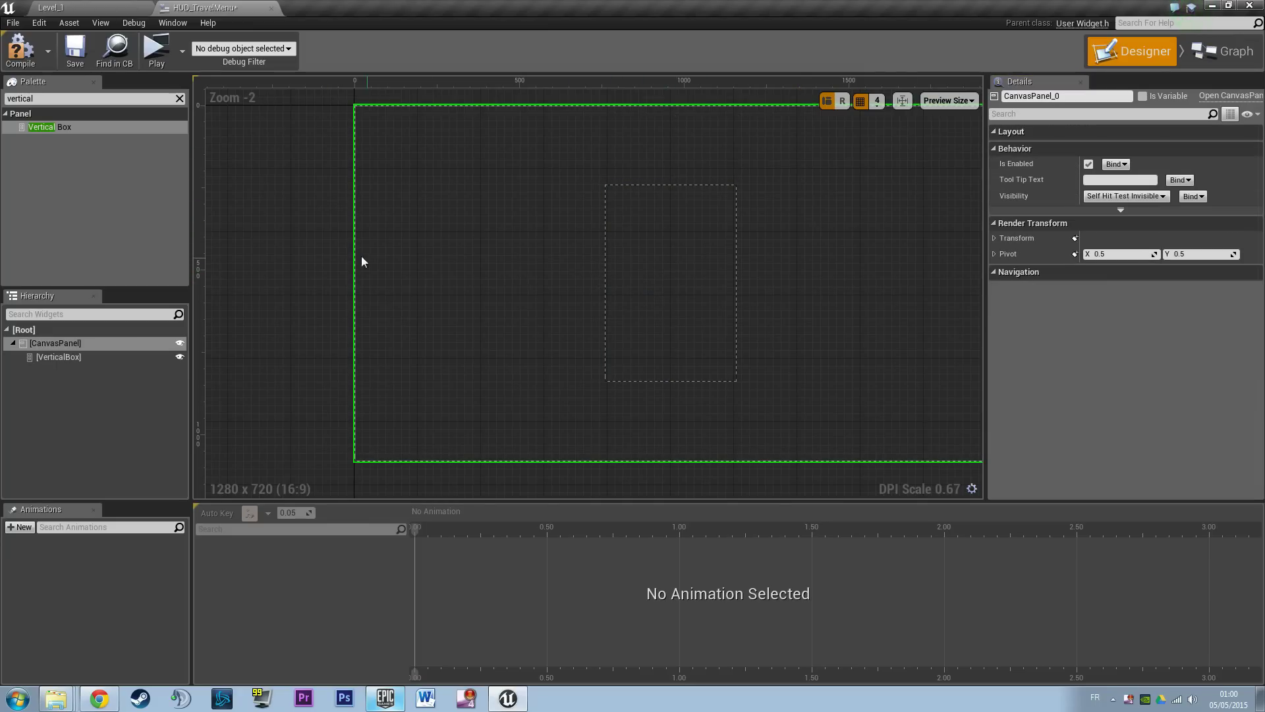
{"action": "left_click", "coordinate": [20, 99]}
- Add Button_0 from the Palette into the VerticalBox, deleting the stray extra Button_1
{"action": "type", "text": "button"}
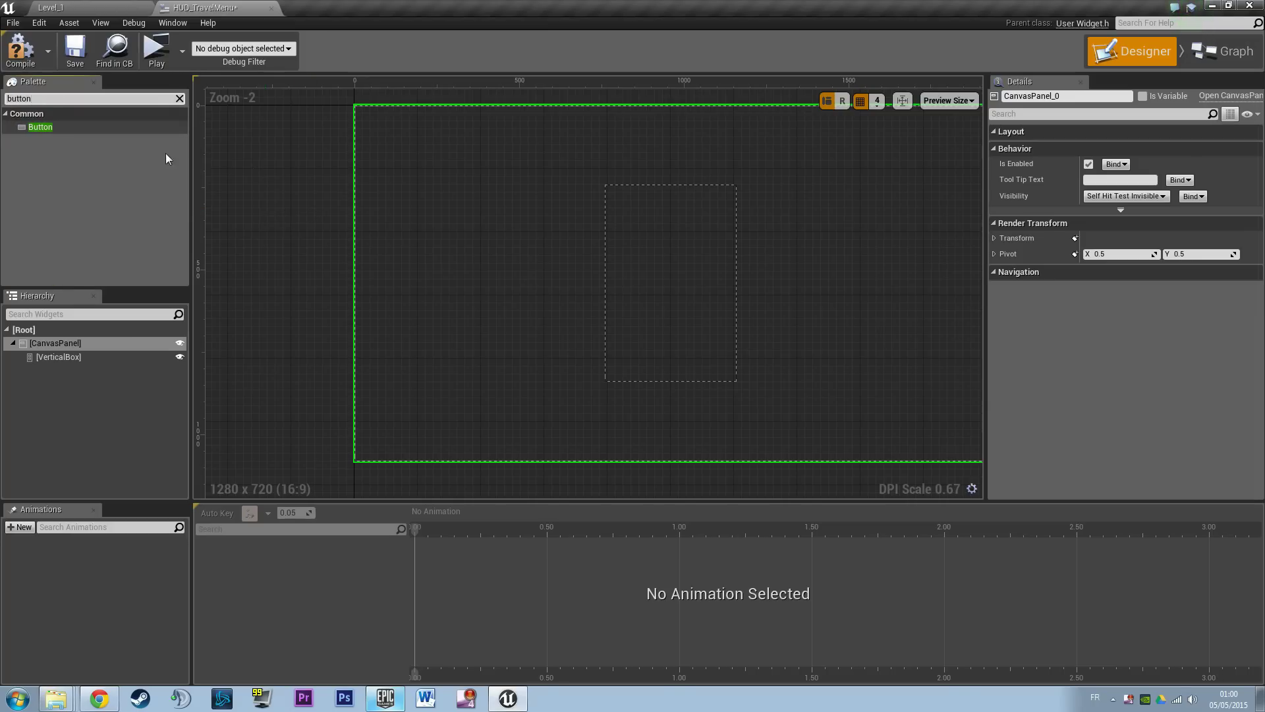
{"action": "left_click_drag", "start_coordinate": [37, 128], "coordinate": [73, 357]}
{"action": "left_click_drag", "start_coordinate": [43, 131], "coordinate": [65, 345]}
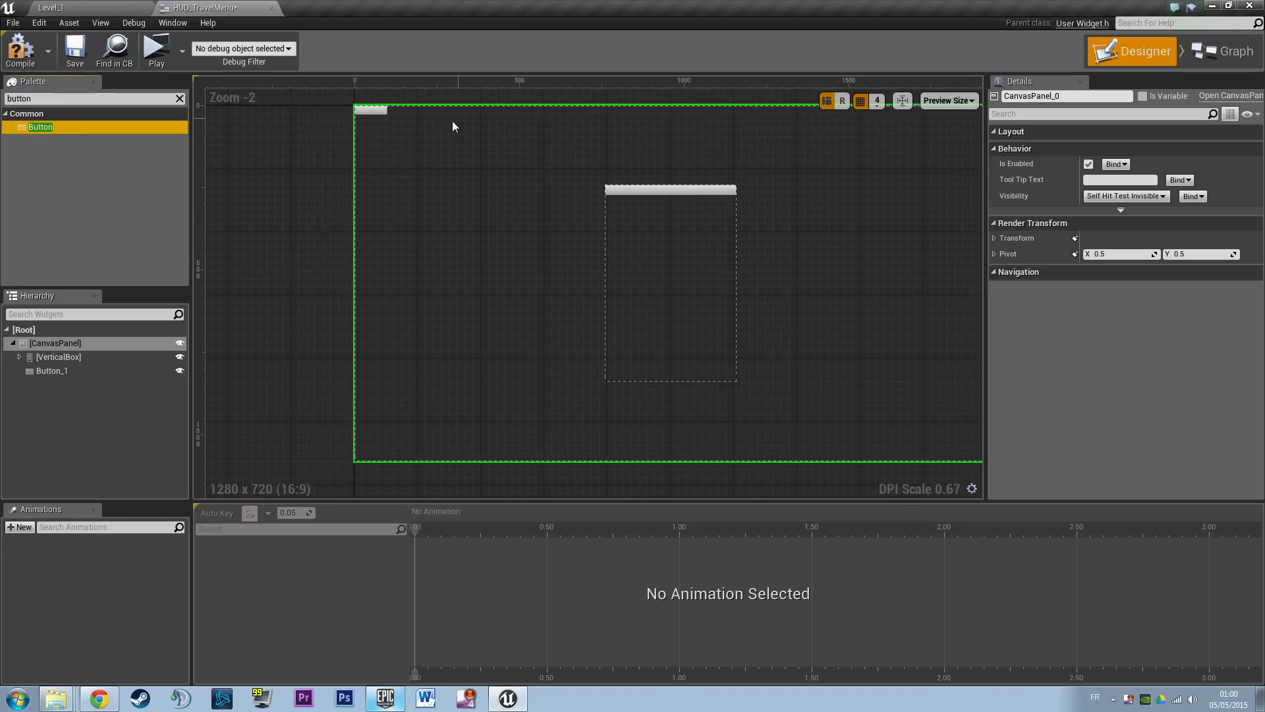
{"action": "left_click", "coordinate": [371, 113]}
{"action": "key", "text": "Delete"}
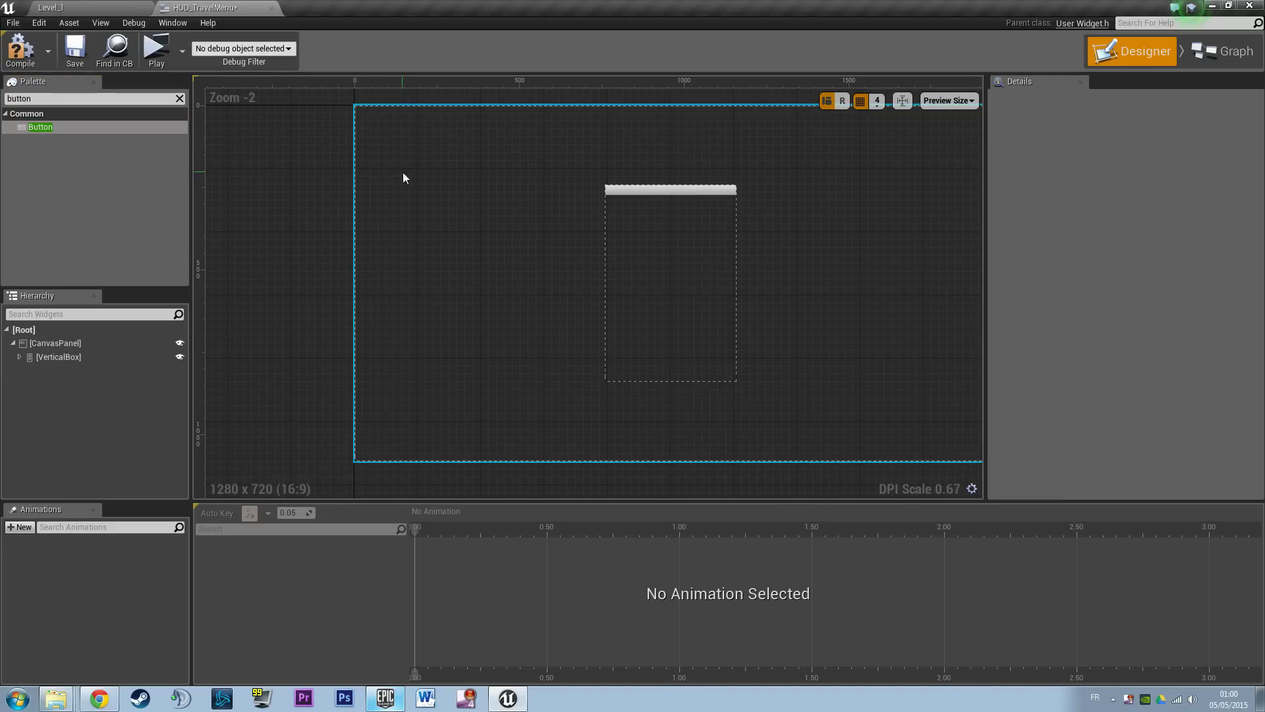
{"action": "left_click", "coordinate": [650, 189]}
{"action": "scroll", "coordinate": [825, 191], "scroll_direction": "up", "scroll_amount": 4}
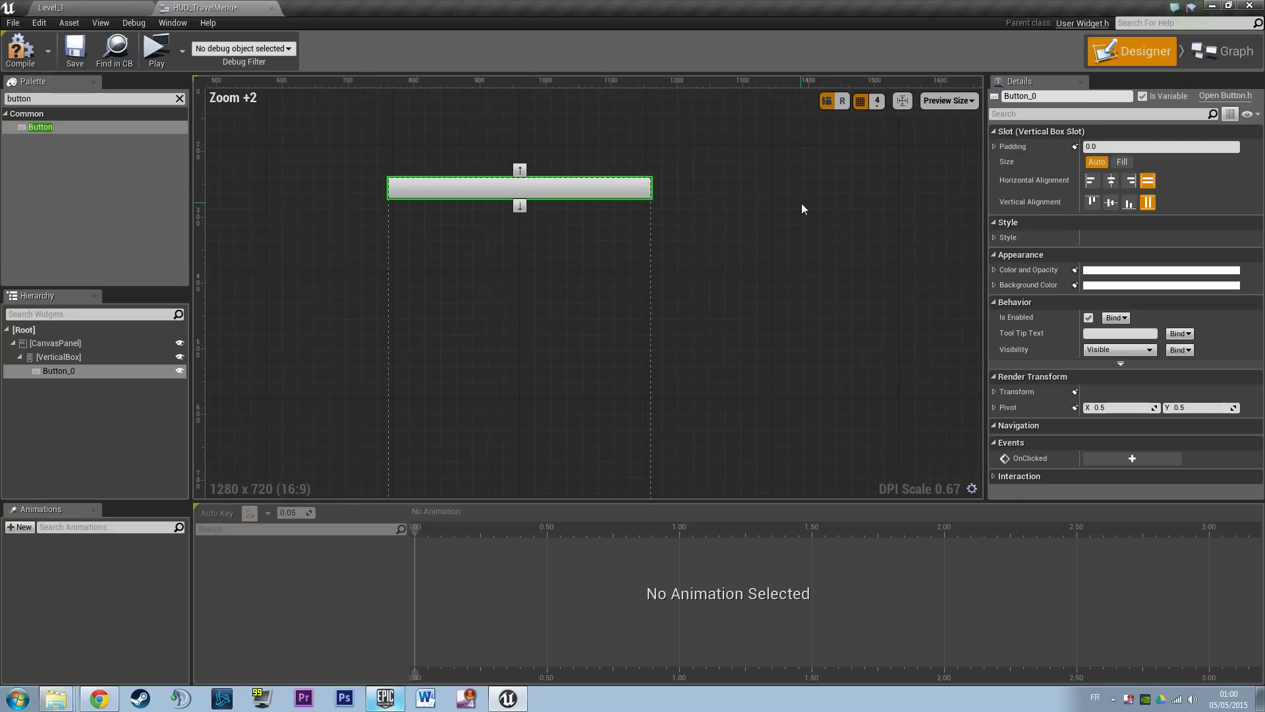
{"action": "left_click", "coordinate": [801, 203]}
{"action": "left_click", "coordinate": [26, 98]}
- Drop a Text widget reading 'Text Block' onto Button_0 as its label
{"action": "type", "text": "text"}
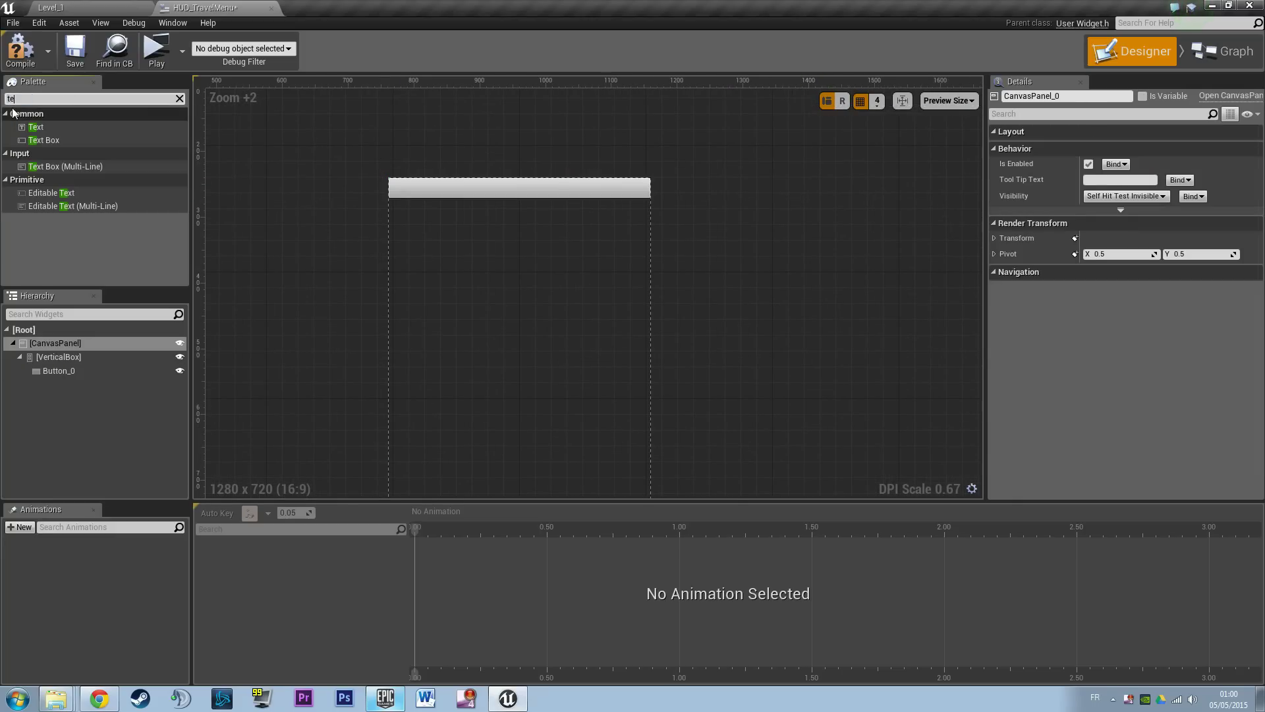
{"action": "left_click_drag", "start_coordinate": [36, 128], "coordinate": [136, 133]}
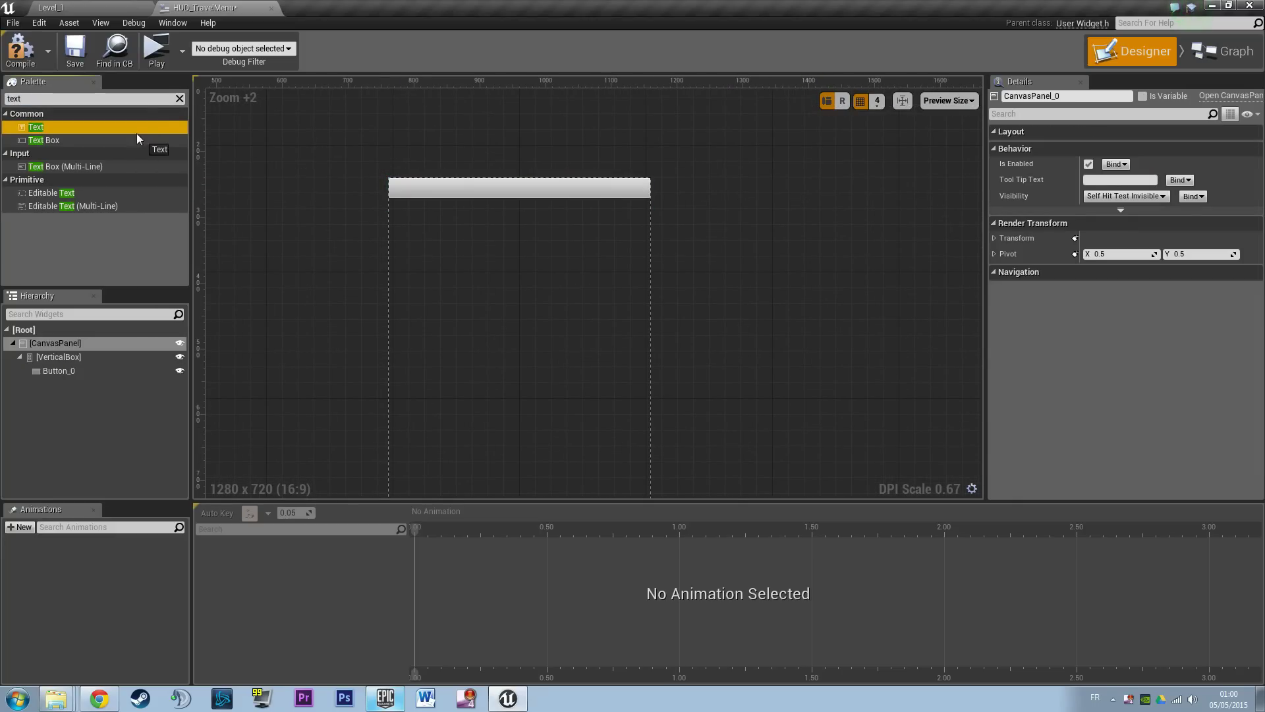
{"action": "left_click", "coordinate": [462, 189]}
{"action": "left_click", "coordinate": [59, 370]}
{"action": "left_click", "coordinate": [41, 99]}
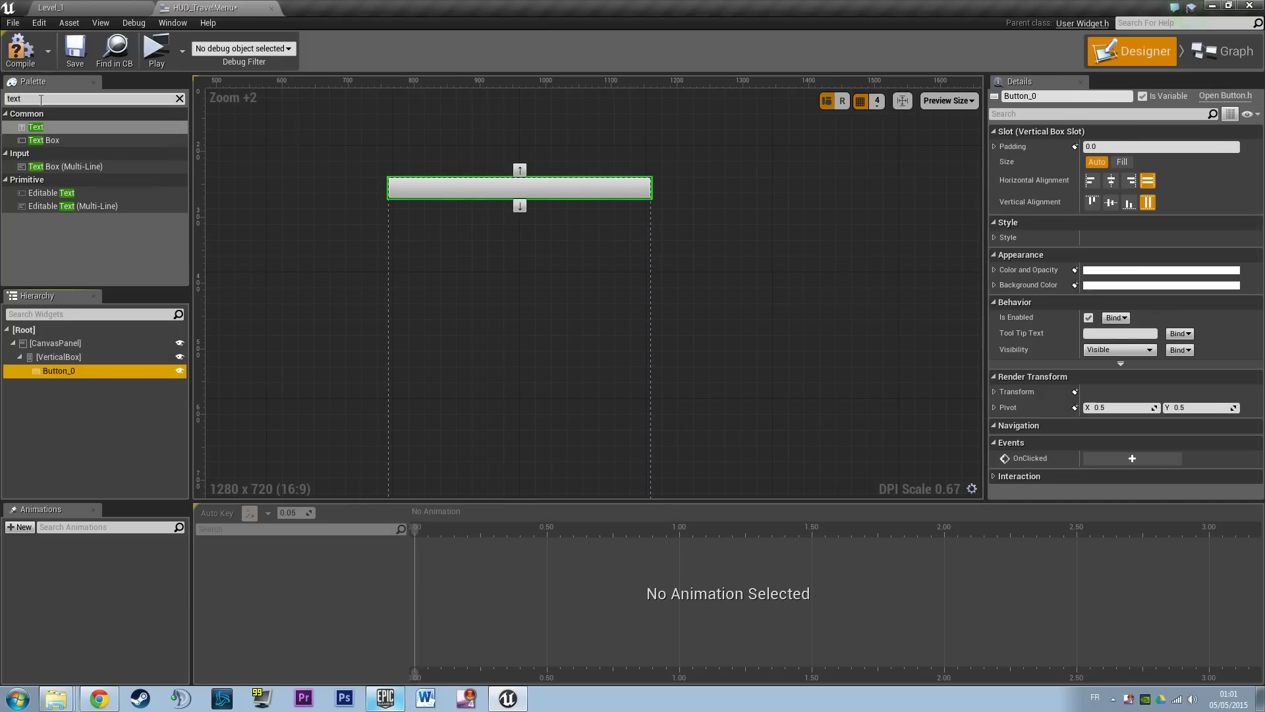
{"action": "type", "text": "text"}
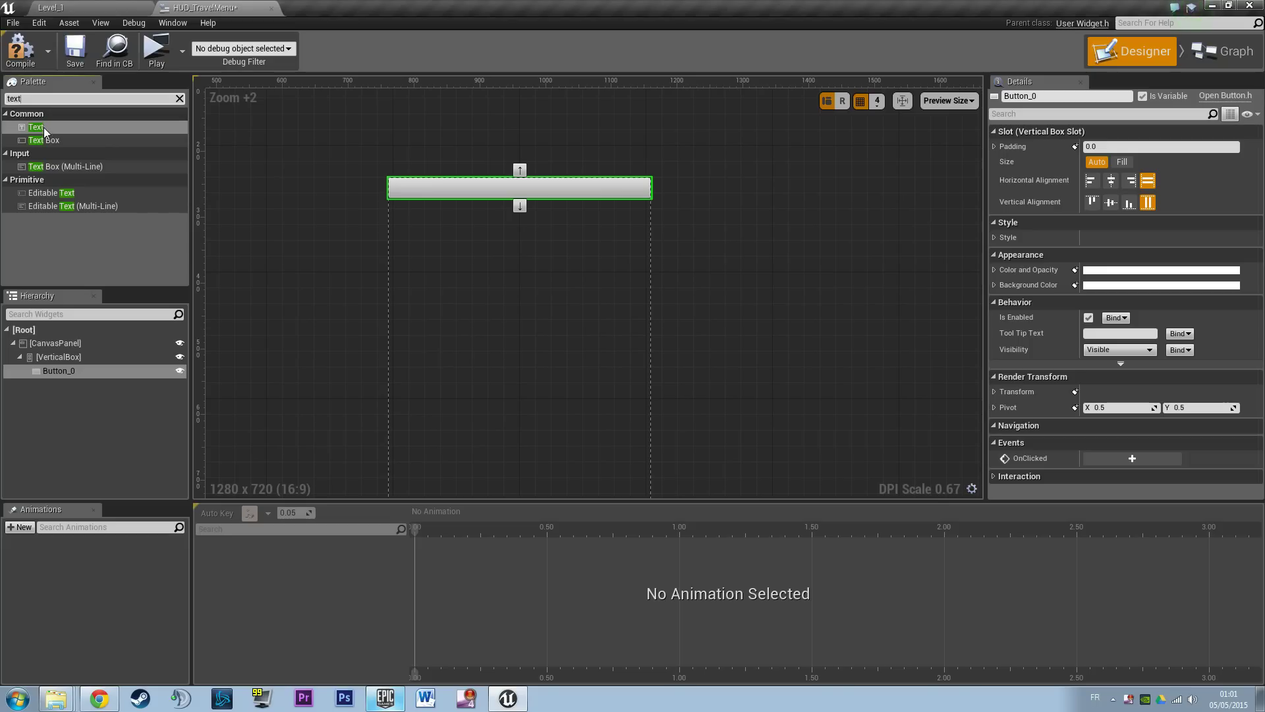
{"action": "left_click", "coordinate": [40, 134]}
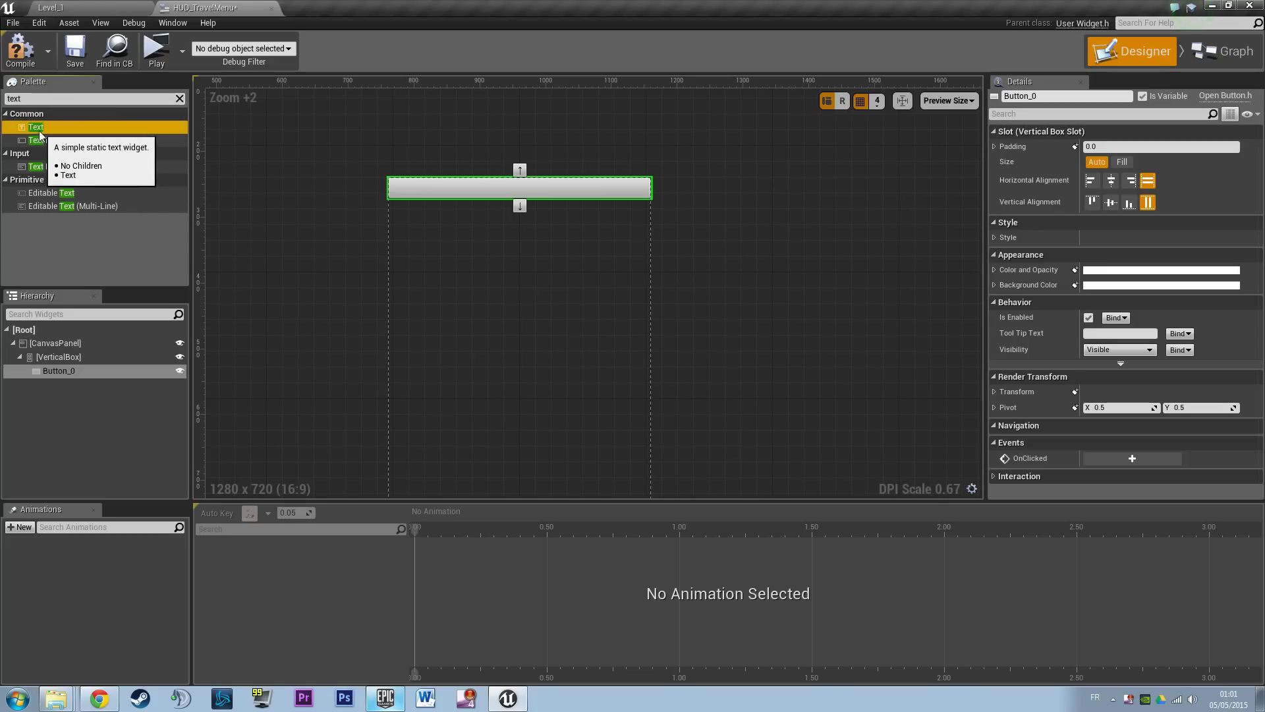
{"action": "left_click_drag", "start_coordinate": [39, 134], "coordinate": [482, 194]}
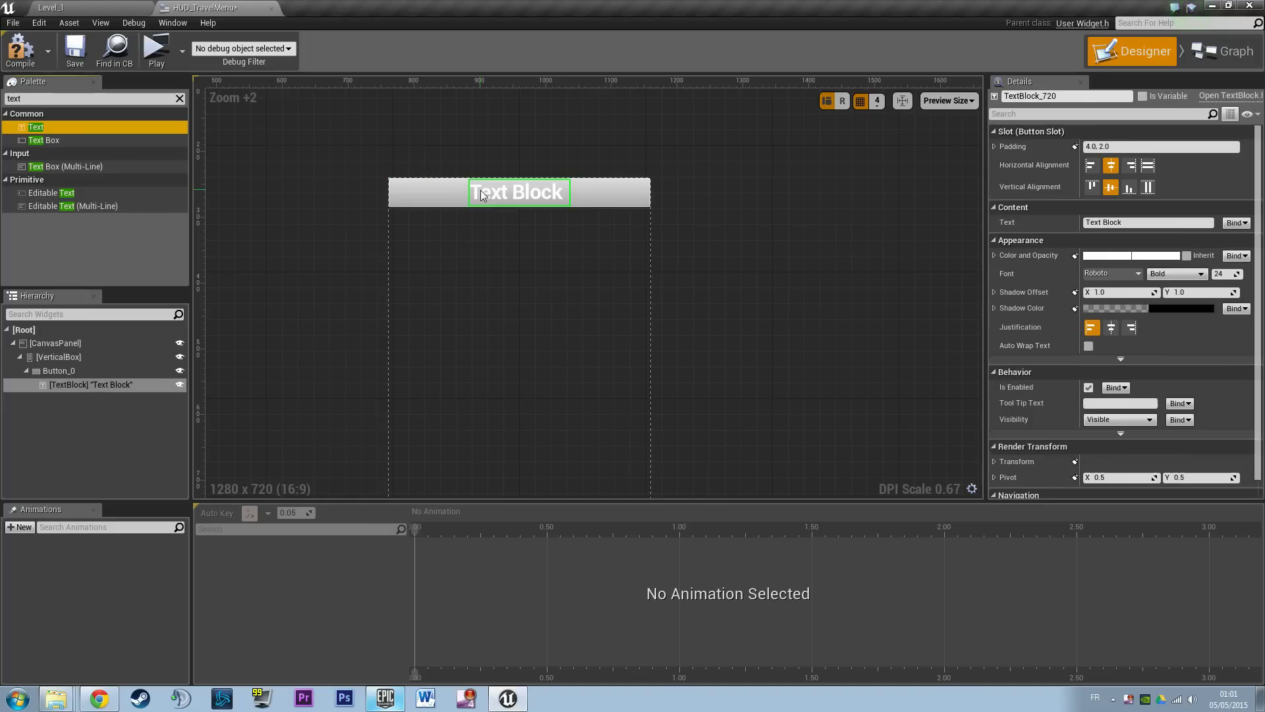
{"action": "left_click", "coordinate": [62, 356]}
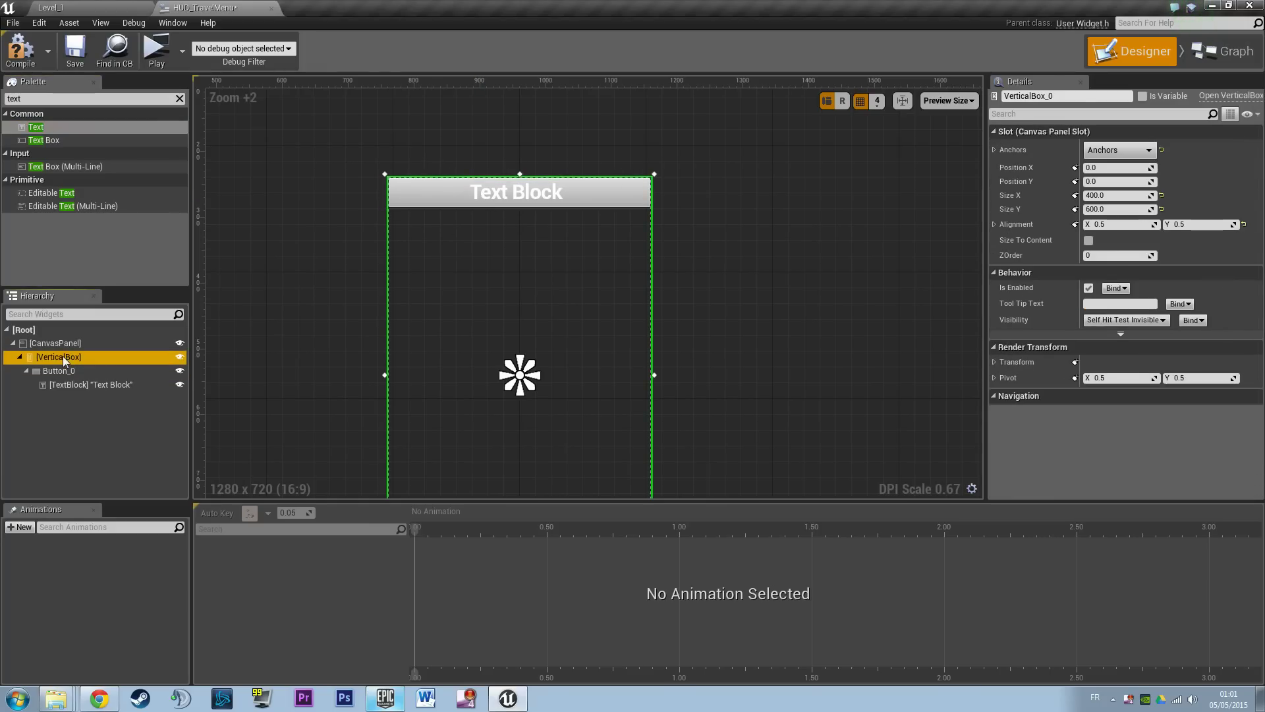
- Select Button_0 and start tinting its Background Color blue in the colour picker
{"action": "left_click", "coordinate": [70, 384]}
{"action": "left_click", "coordinate": [464, 279]}
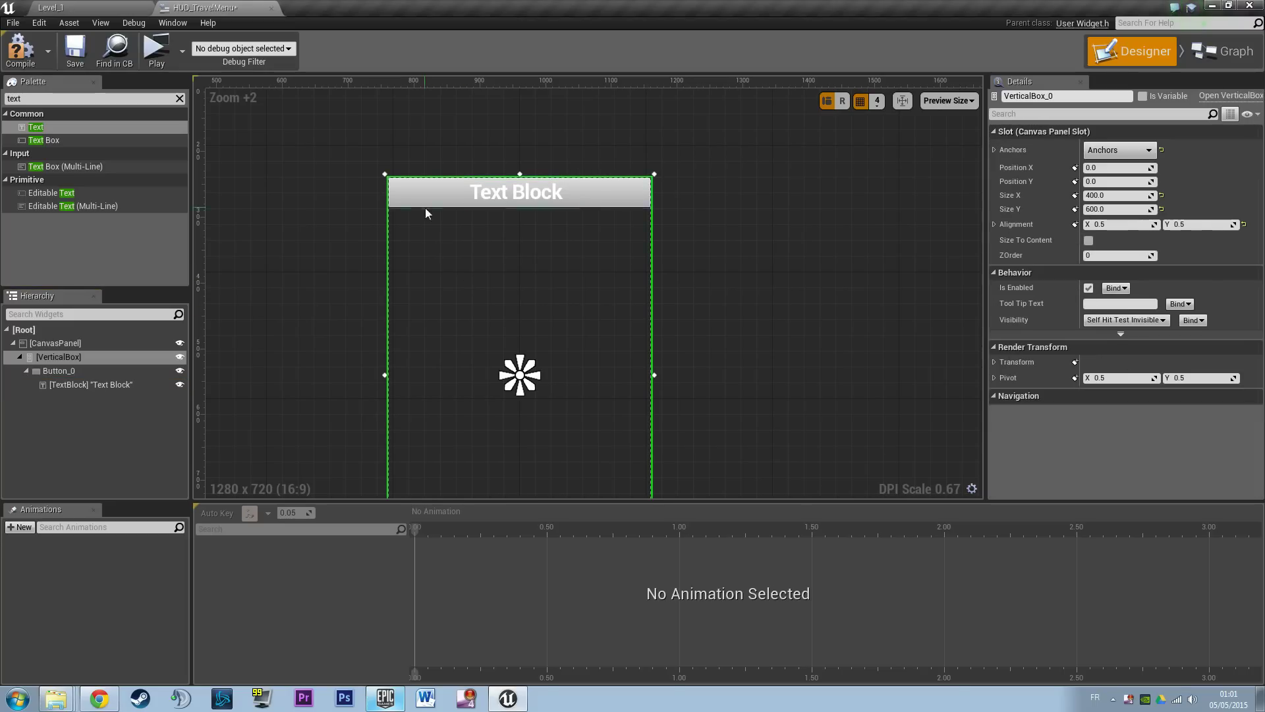
{"action": "left_click", "coordinate": [443, 184]}
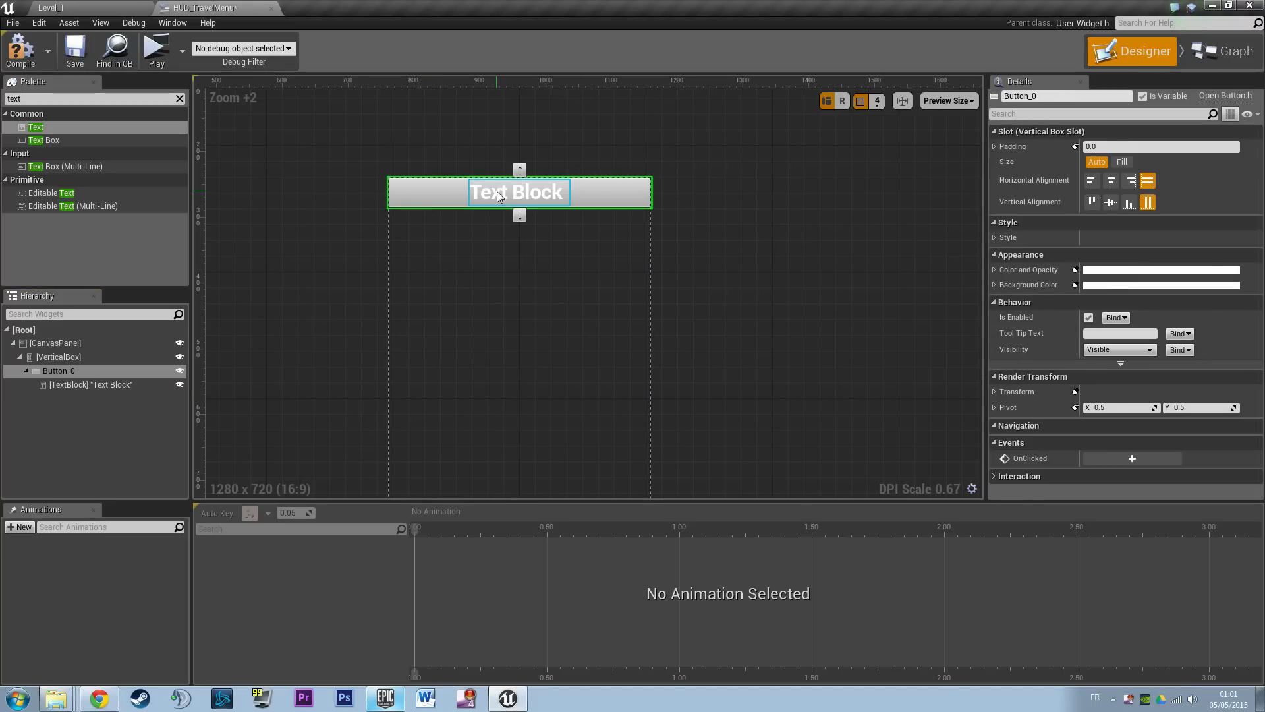
{"action": "left_click", "coordinate": [497, 191]}
{"action": "left_click", "coordinate": [435, 206]}
{"action": "left_click", "coordinate": [72, 373]}
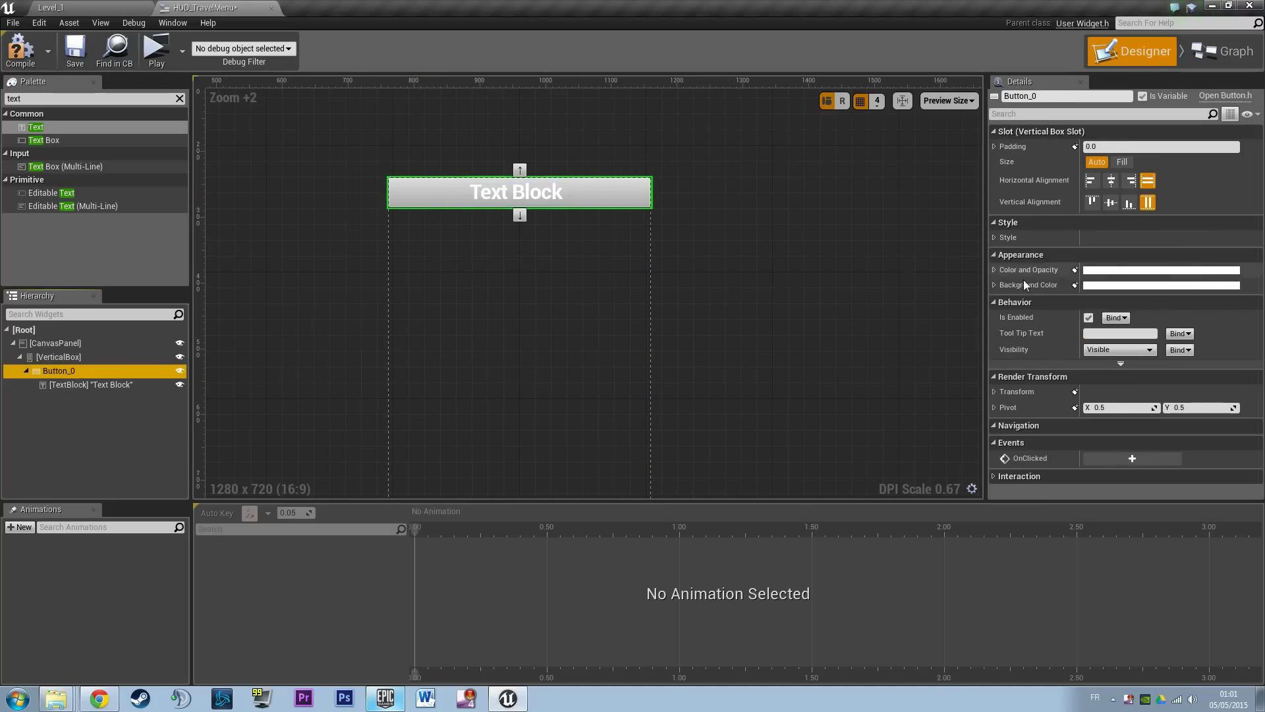
{"action": "left_click", "coordinate": [1100, 285]}
{"action": "mouse_move", "coordinate": [940, 353]}
{"action": "left_mouse_down"}
{"action": "mouse_move", "coordinate": [923, 369]}
{"action": "mouse_move", "coordinate": [931, 357]}
{"action": "left_mouse_up"}
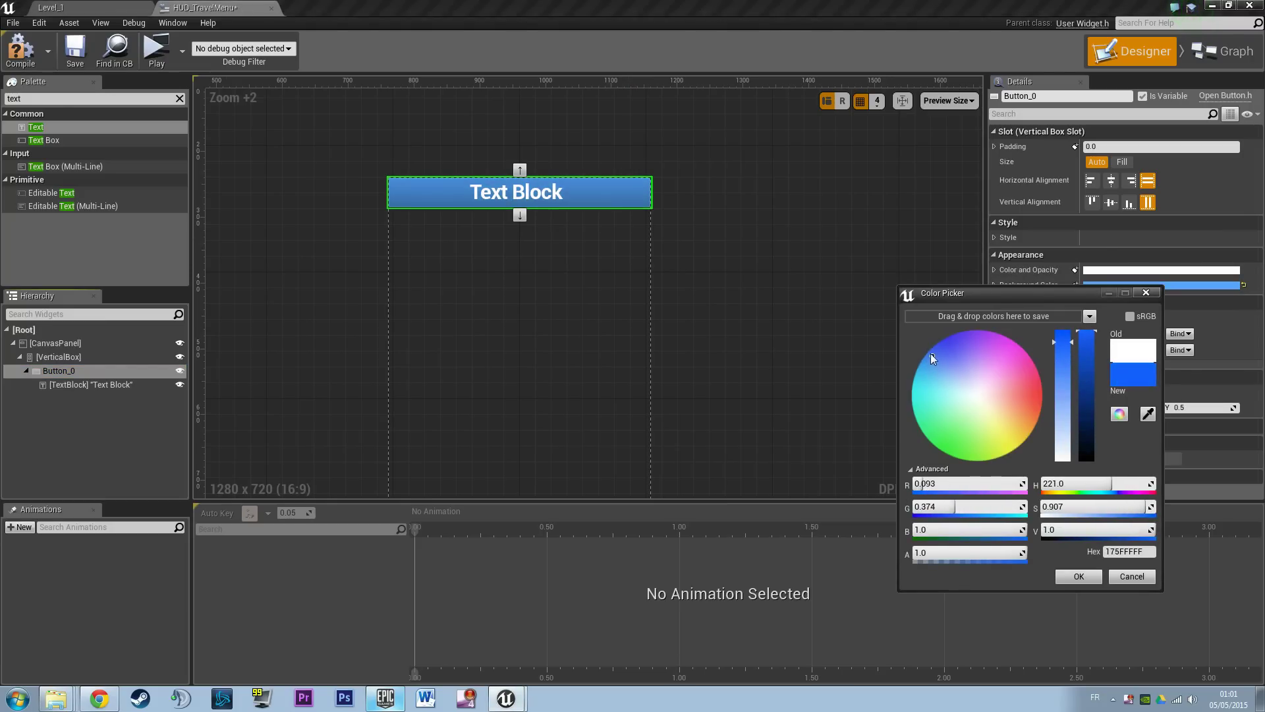
- Set the button background to cyan 0BA8FFFF, save it to the colour theme, and confirm
{"action": "left_click", "coordinate": [82, 7]}
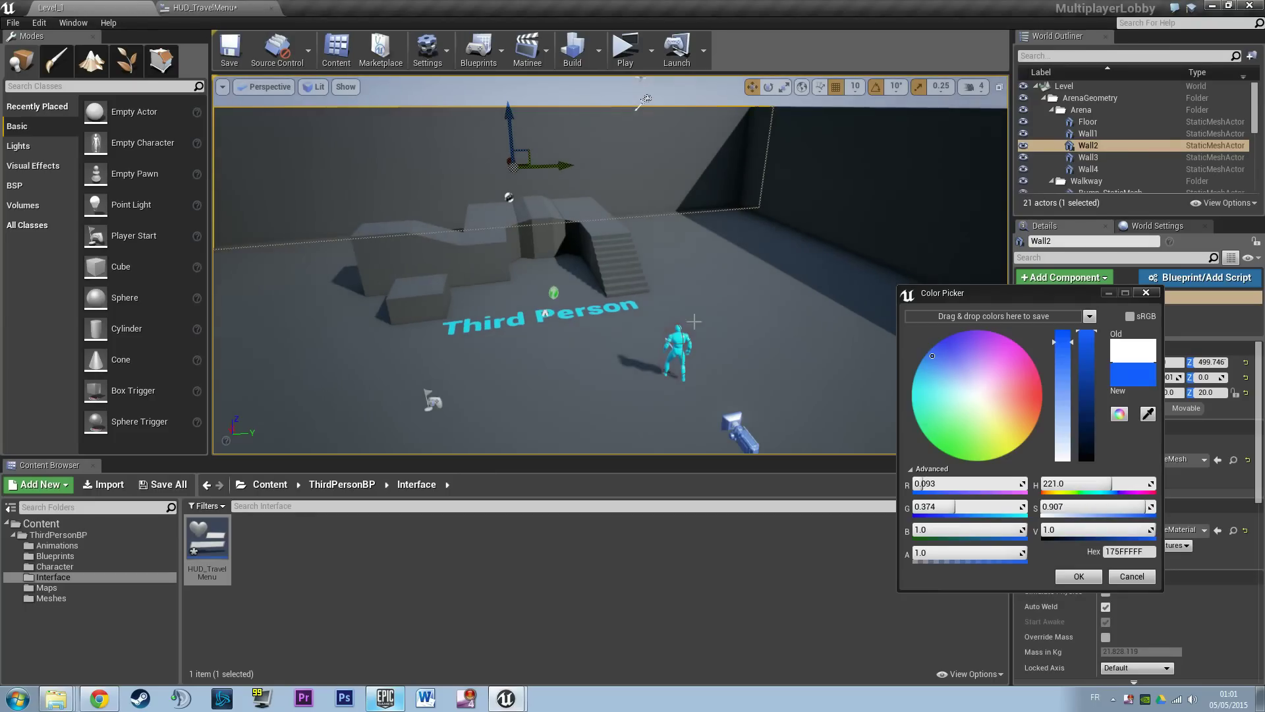
{"action": "left_click", "coordinate": [211, 8]}
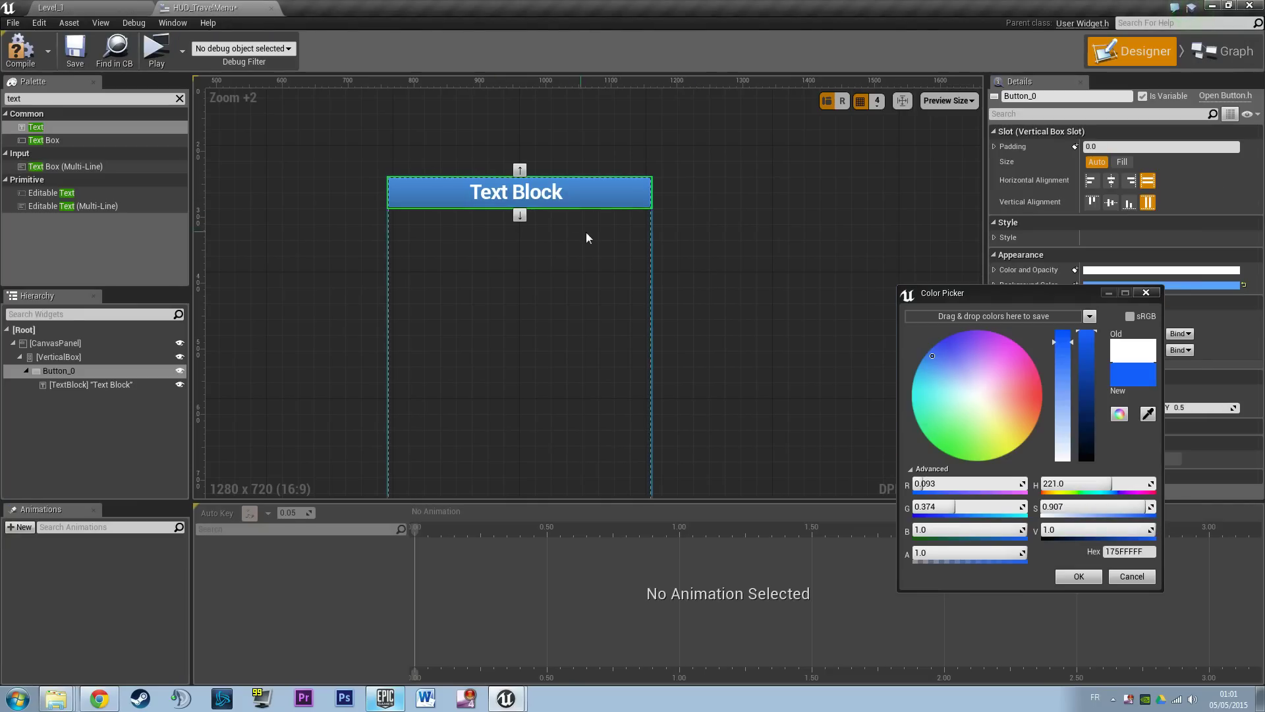
{"action": "left_click_drag", "start_coordinate": [928, 368], "coordinate": [918, 373]}
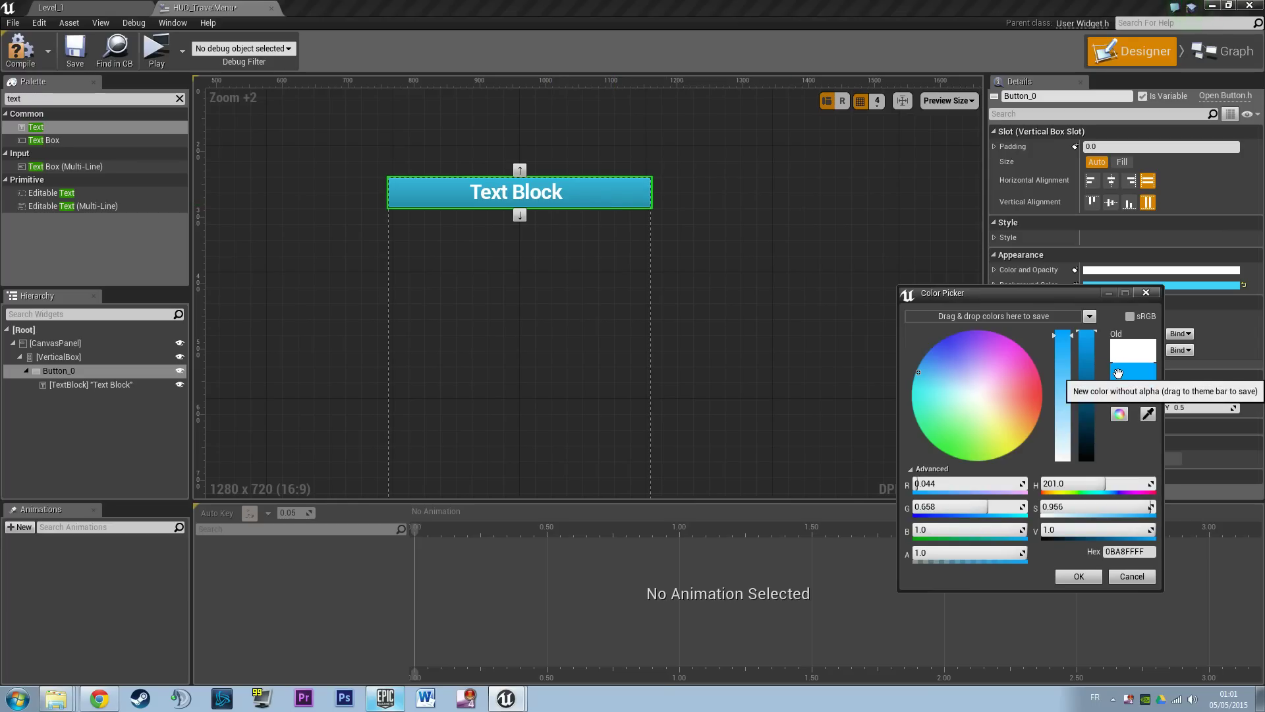
{"action": "left_click_drag", "start_coordinate": [1125, 374], "coordinate": [988, 314]}
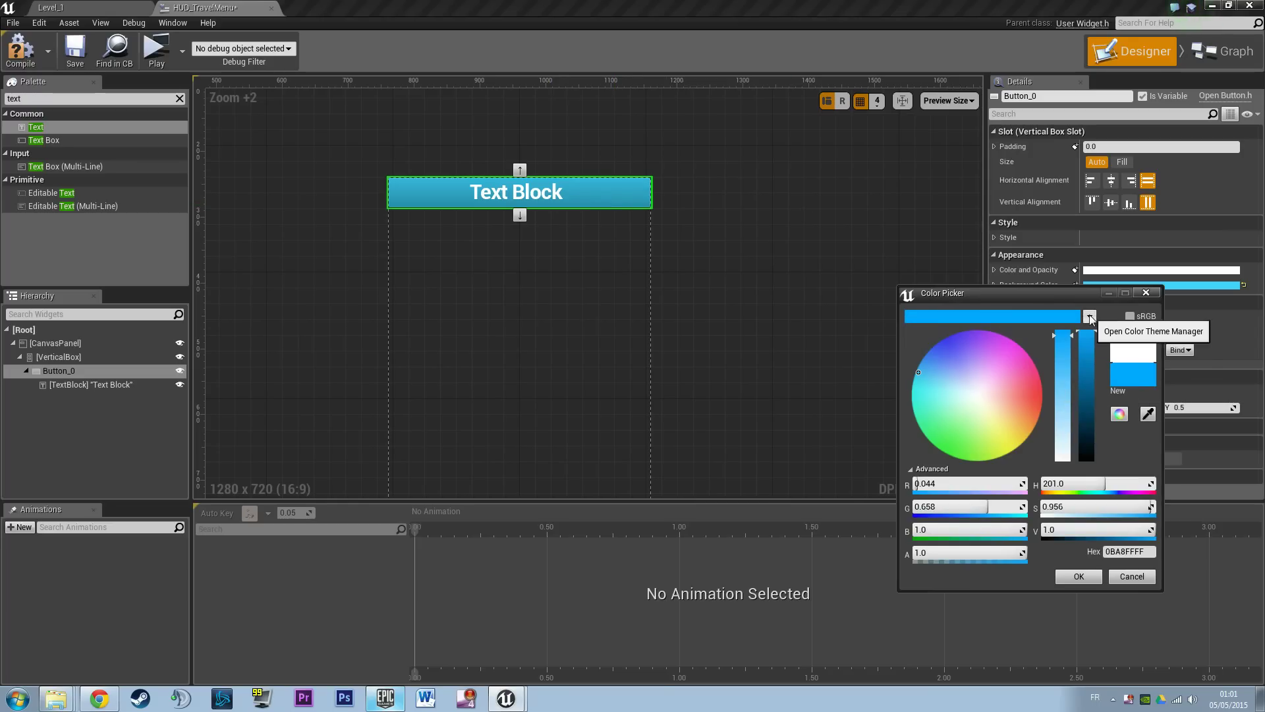
{"action": "left_click", "coordinate": [1089, 316]}
{"action": "left_click", "coordinate": [1023, 322]}
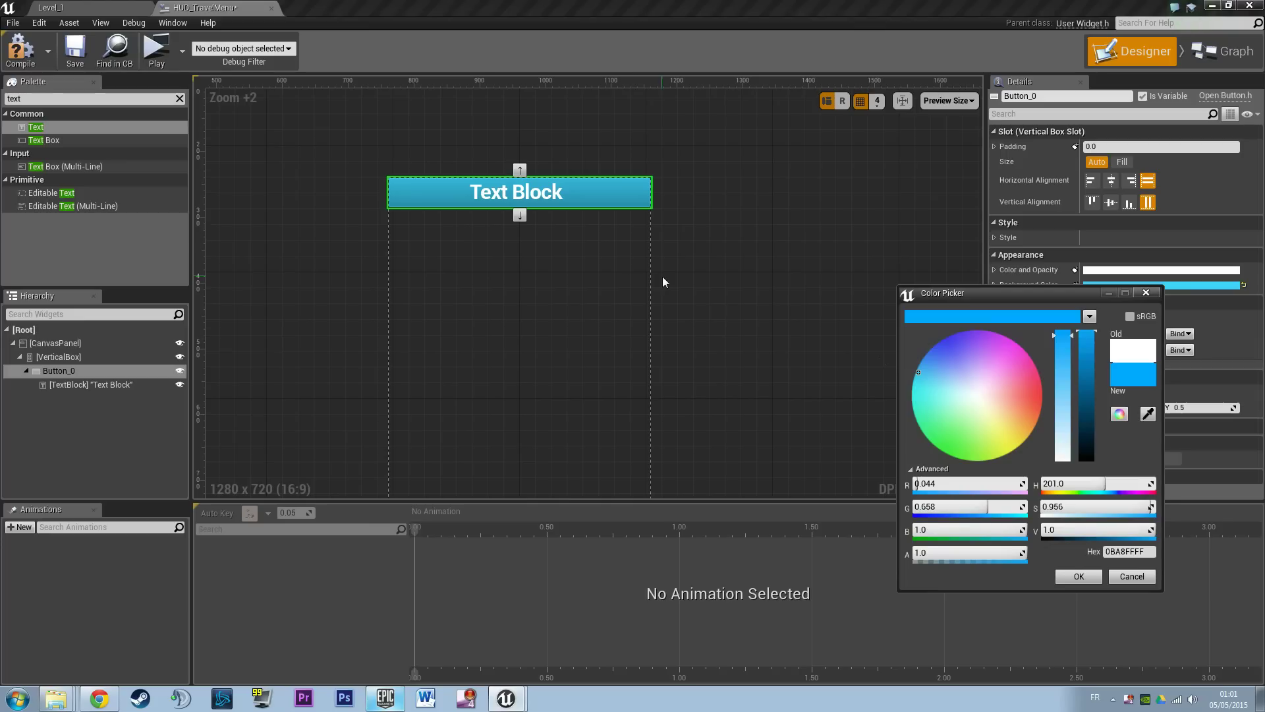
{"action": "mouse_move", "coordinate": [1045, 318]}
{"action": "left_click", "coordinate": [1070, 578]}
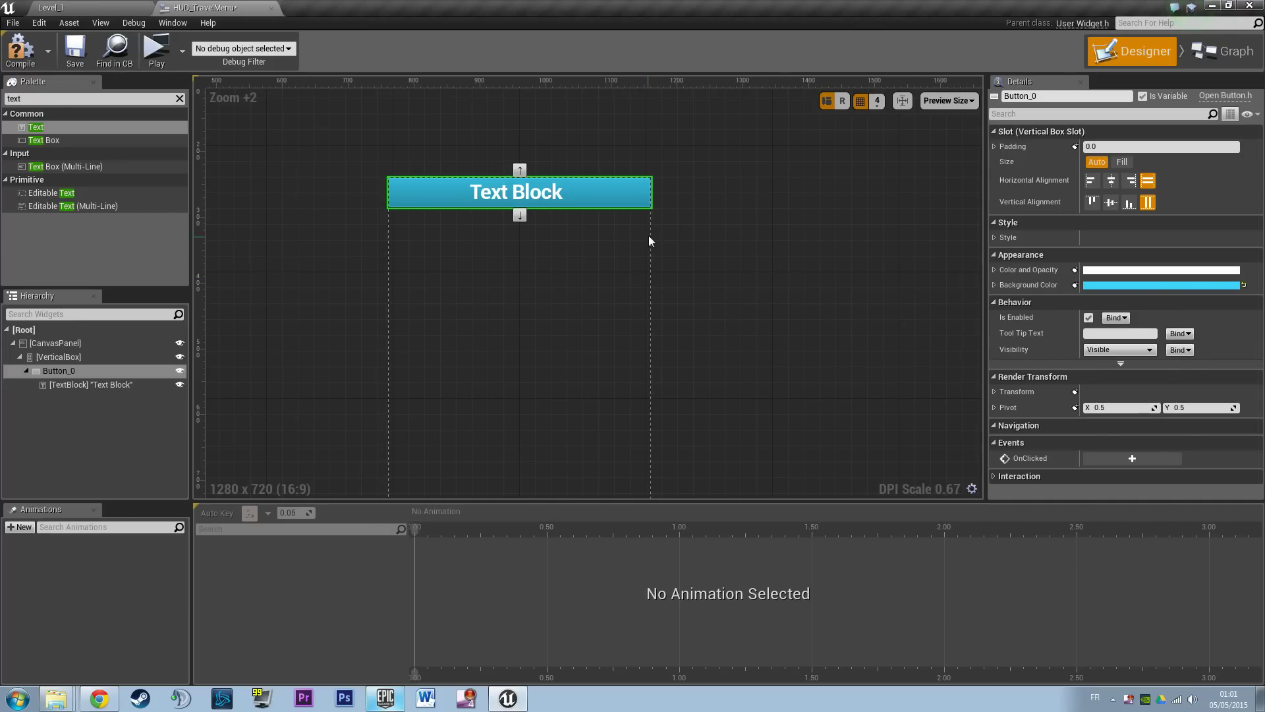
- Set Button_0's Vertical Box Slot size to Fill (1.0) so it fills the 400×600 box
{"action": "left_click", "coordinate": [478, 192]}
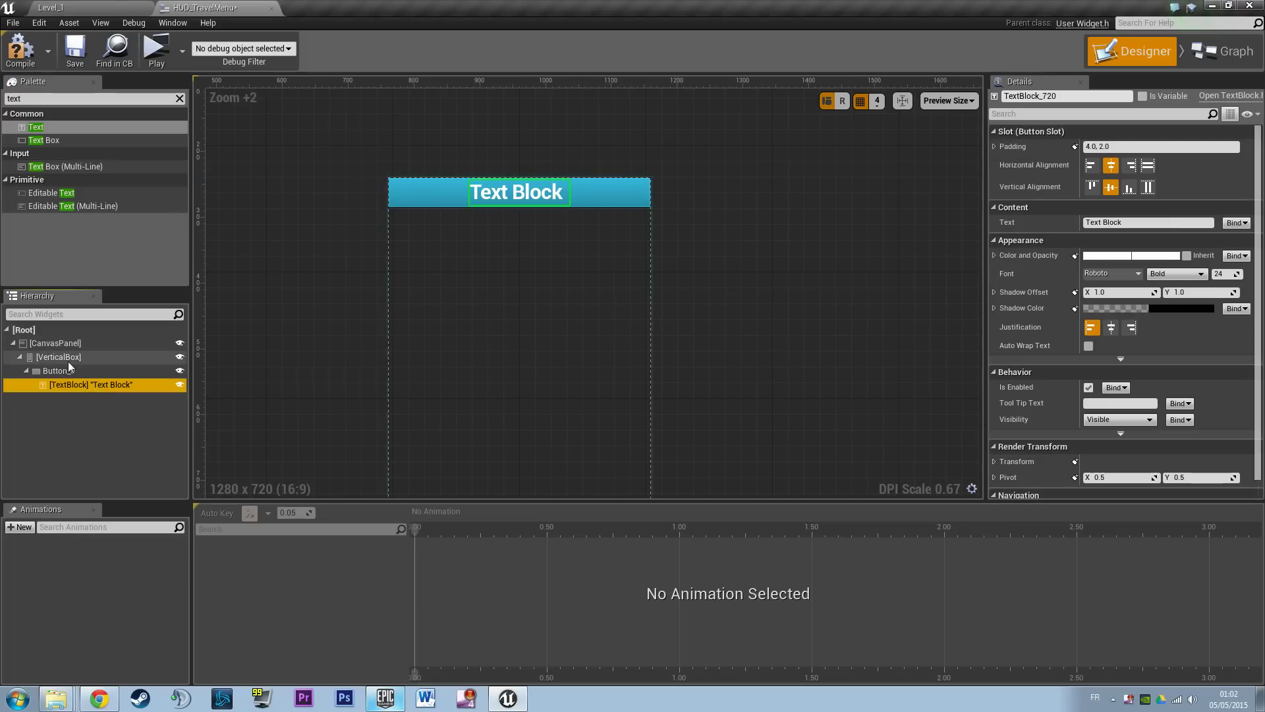
{"action": "left_click", "coordinate": [74, 368]}
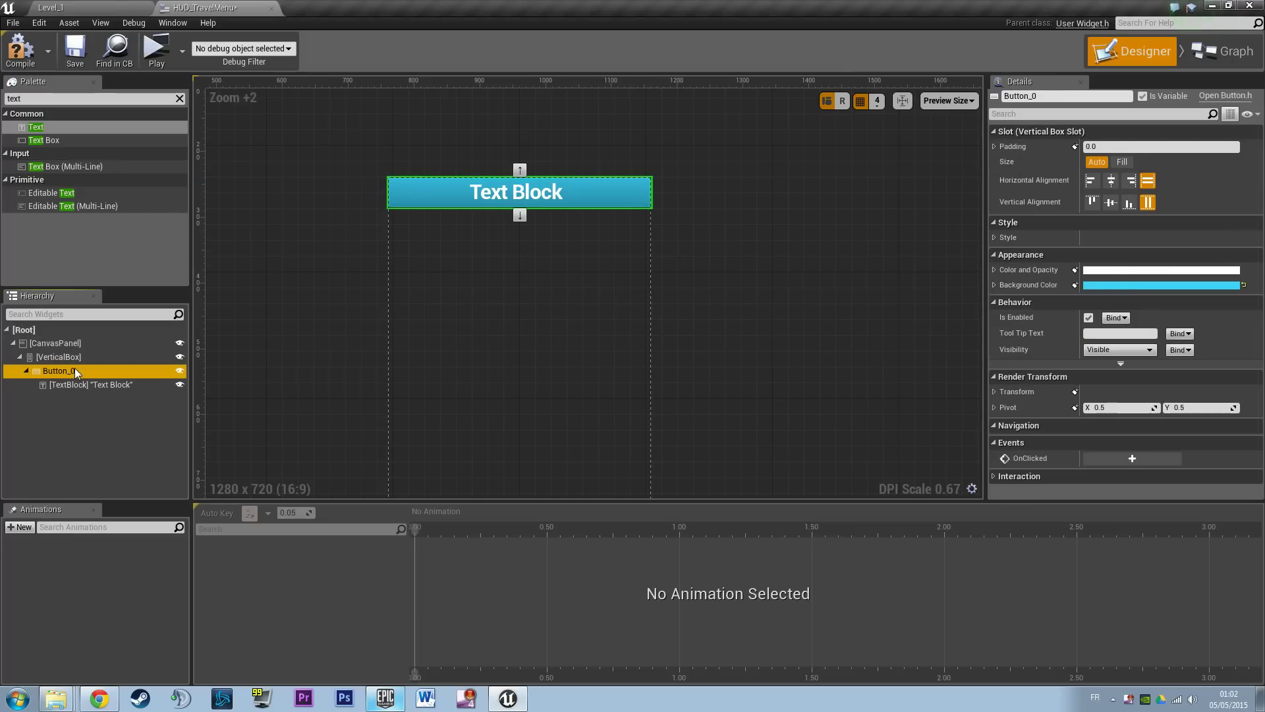
{"action": "left_click", "coordinate": [1120, 162]}
{"action": "left_click", "coordinate": [746, 405]}
{"action": "scroll", "coordinate": [746, 405], "scroll_direction": "down", "scroll_amount": 4}
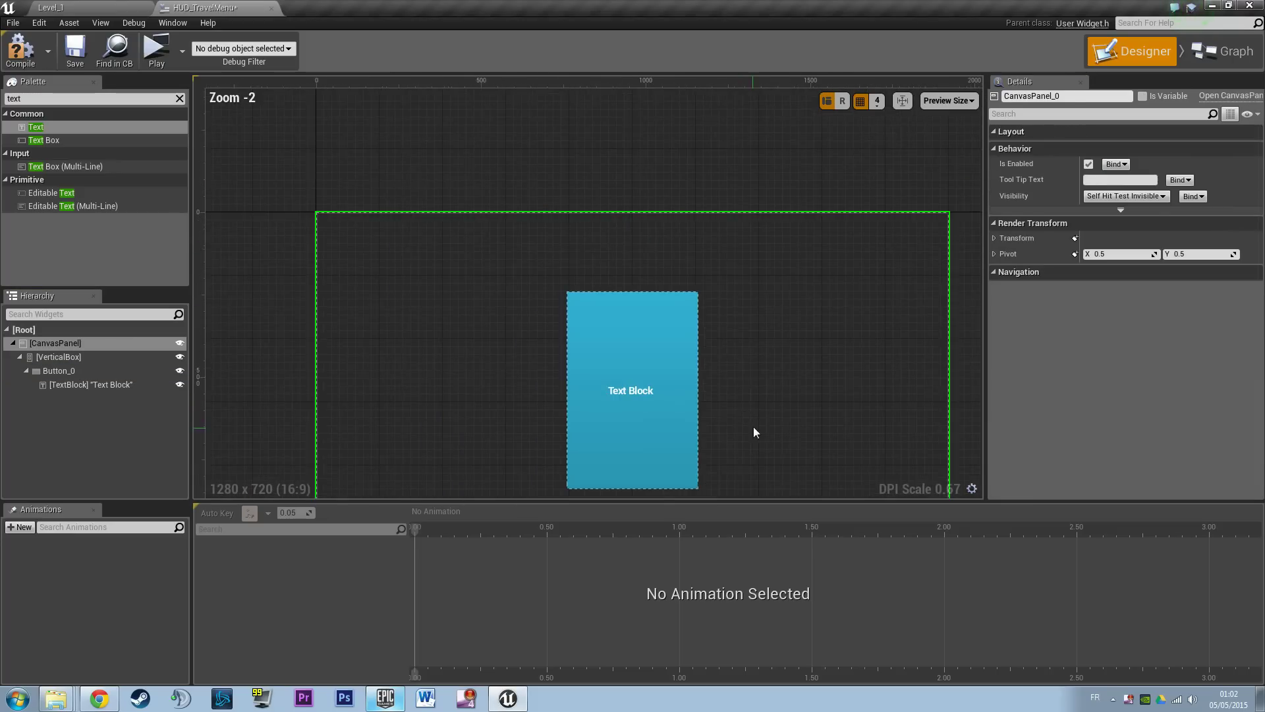
{"action": "left_click", "coordinate": [618, 318]}
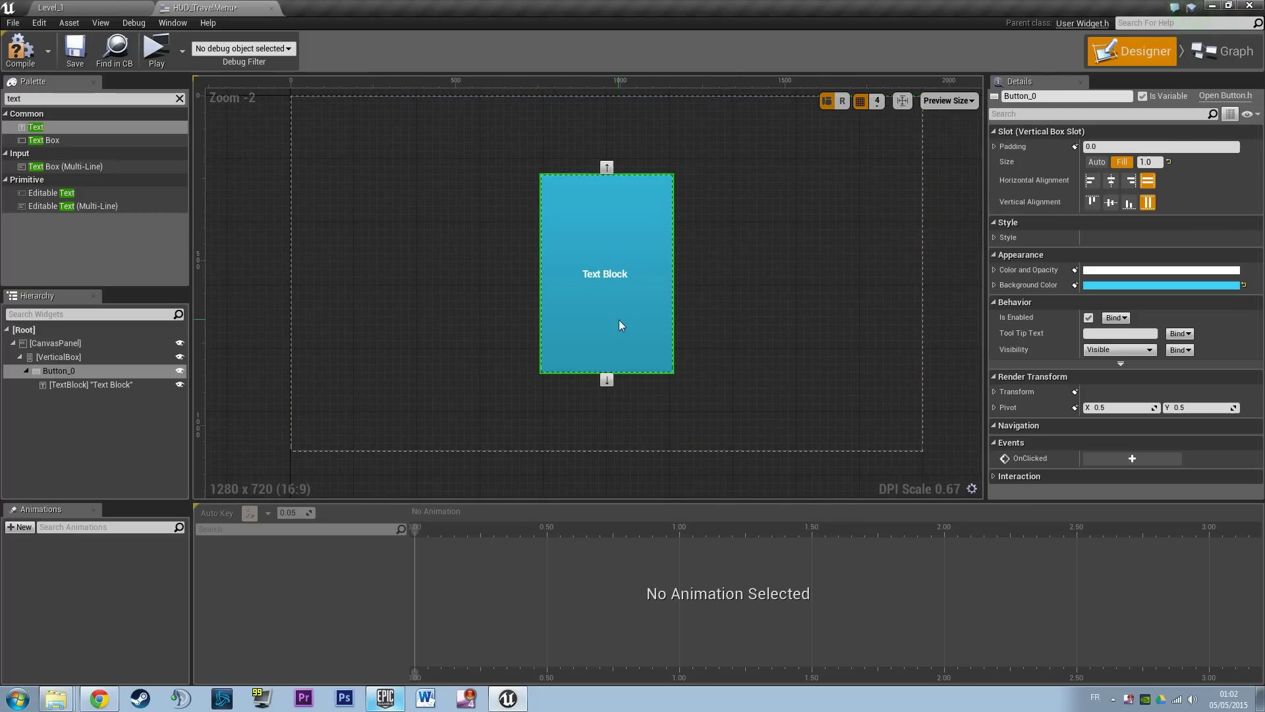
- Copy Button_0 and paste it four times into the VerticalBox for five stacked buttons
{"action": "right_click", "coordinate": [72, 370]}
{"action": "left_click", "coordinate": [66, 370]}
{"action": "left_click", "coordinate": [61, 357]}
{"action": "key", "text": "ctrl+v"}
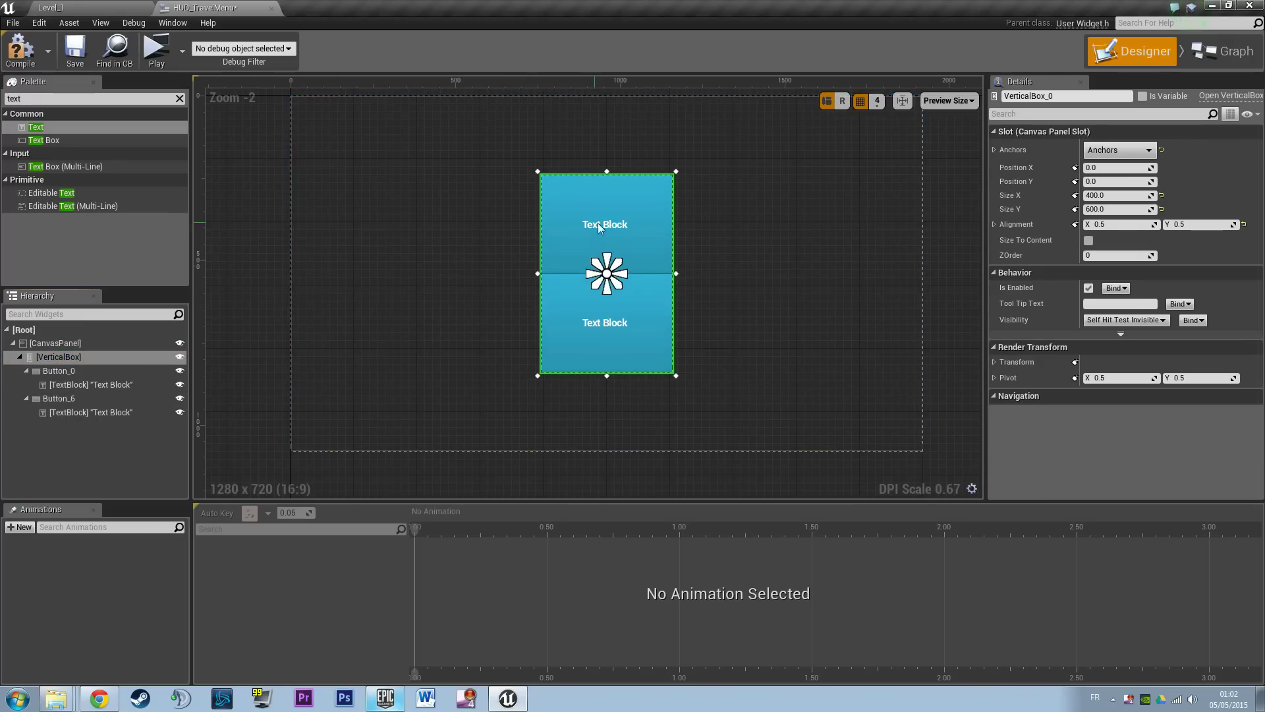
{"action": "left_click", "coordinate": [557, 308]}
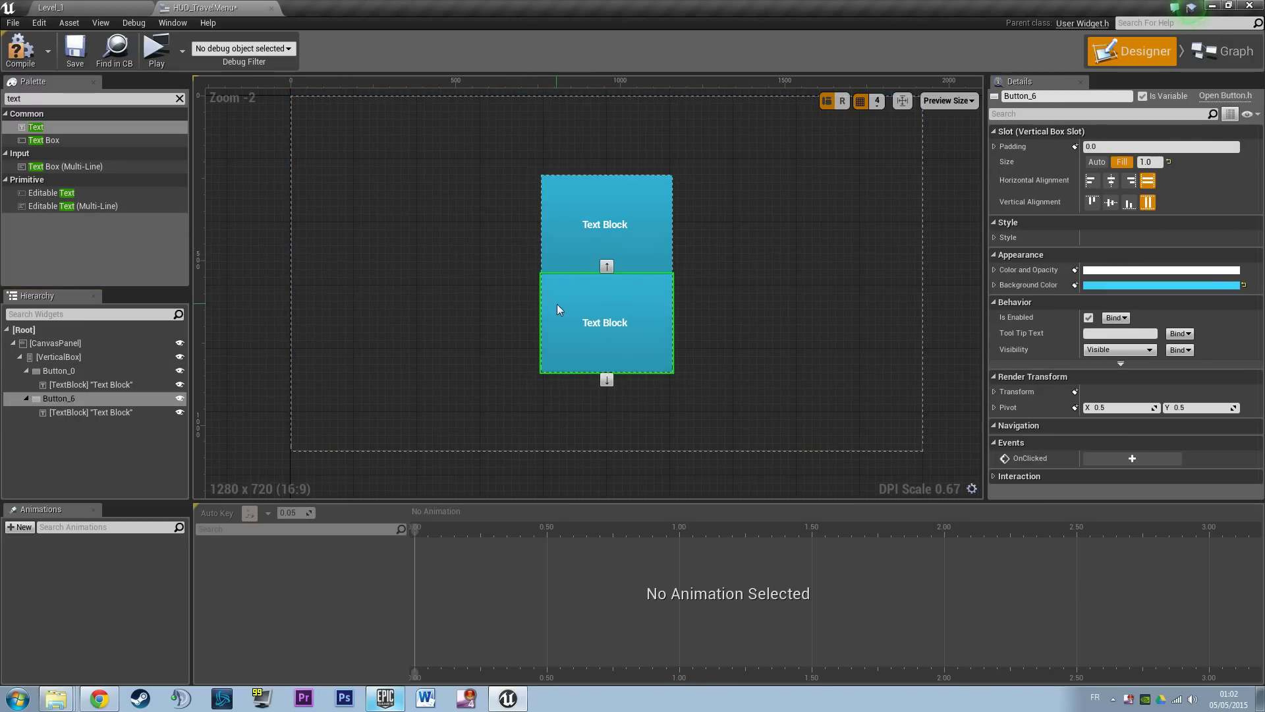
{"action": "left_click", "coordinate": [576, 252]}
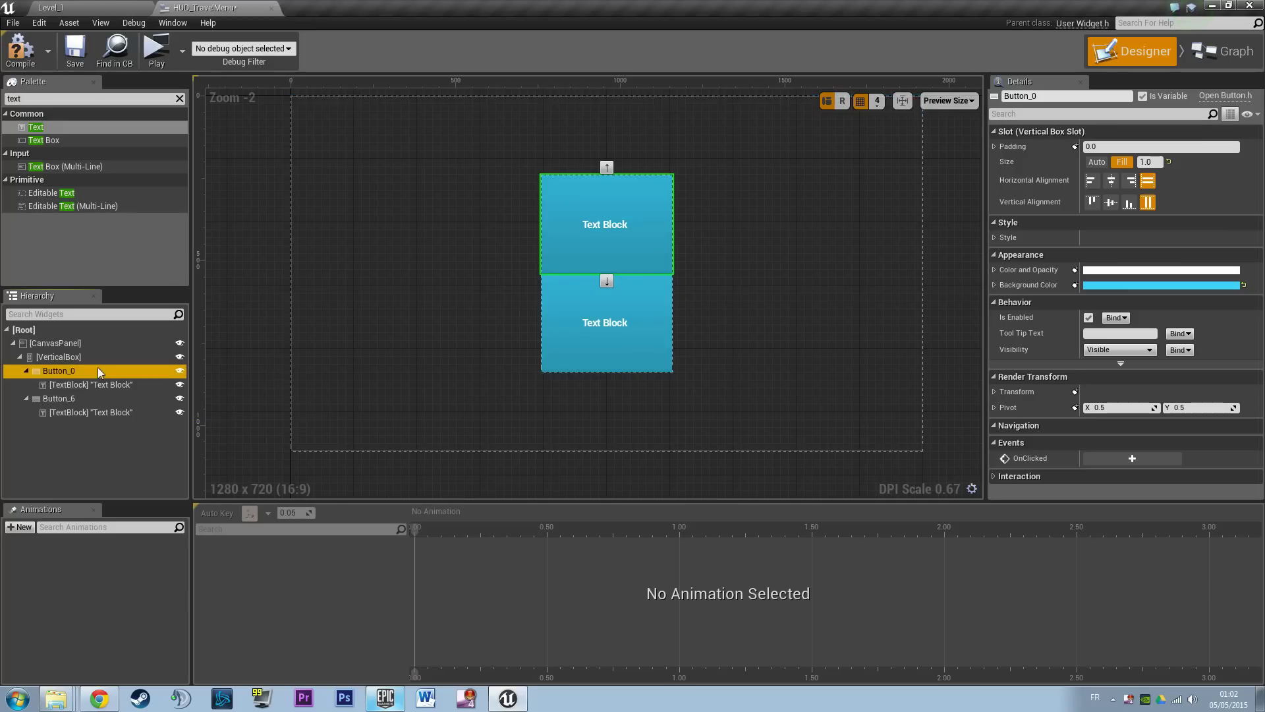
{"action": "left_click", "coordinate": [82, 357]}
{"action": "key", "text": "ctrl+v"}
{"action": "key", "text": "ctrl+v"}
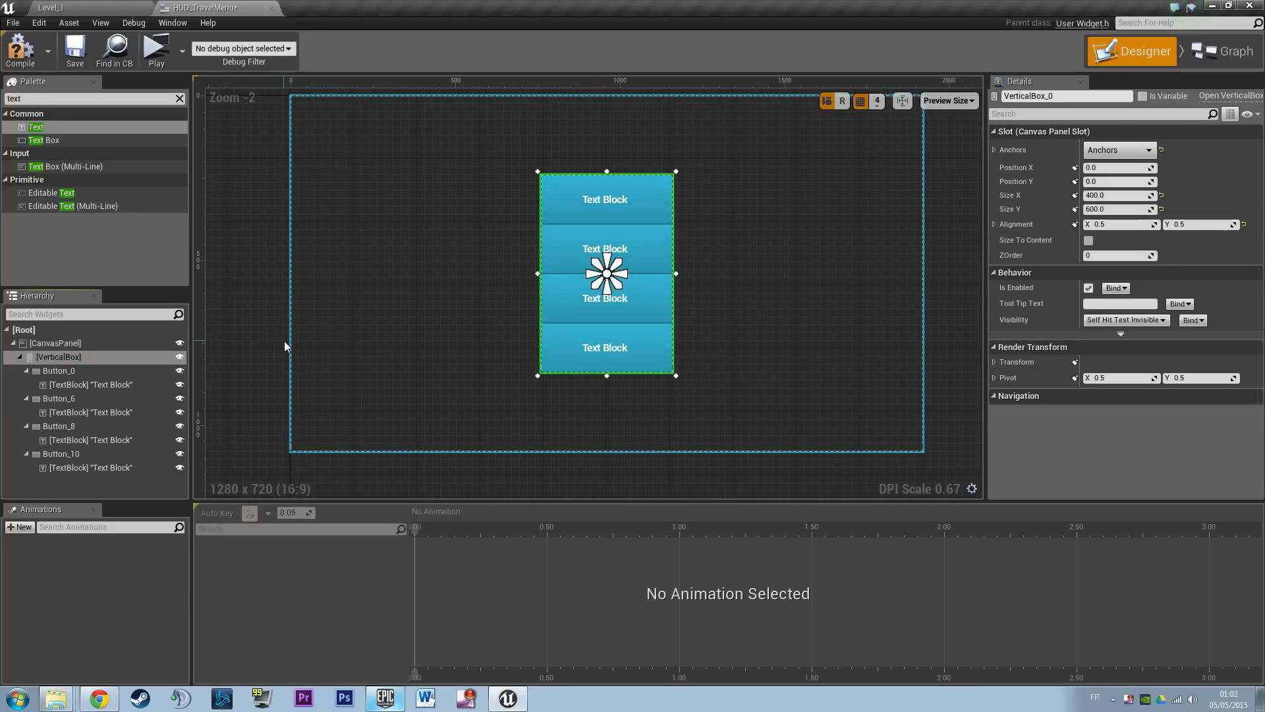
{"action": "key", "text": "ctrl+v"}
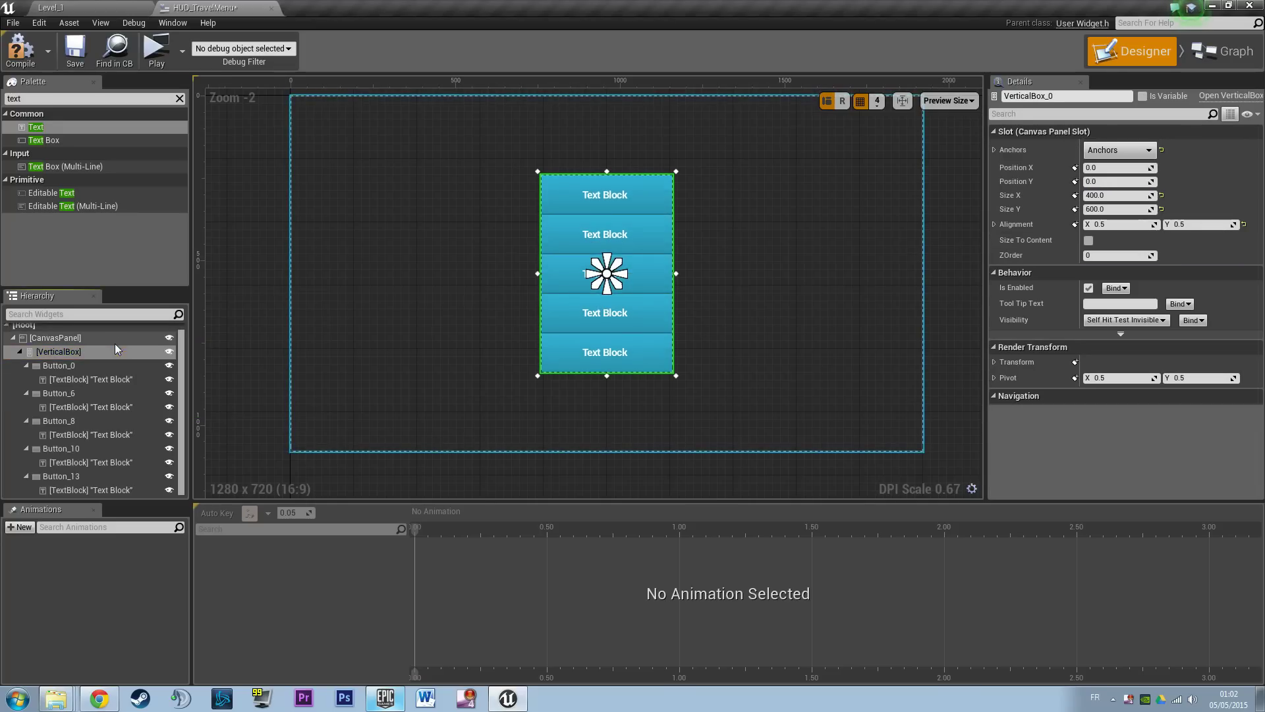
{"action": "left_click", "coordinate": [69, 352]}
{"action": "left_click", "coordinate": [416, 258]}
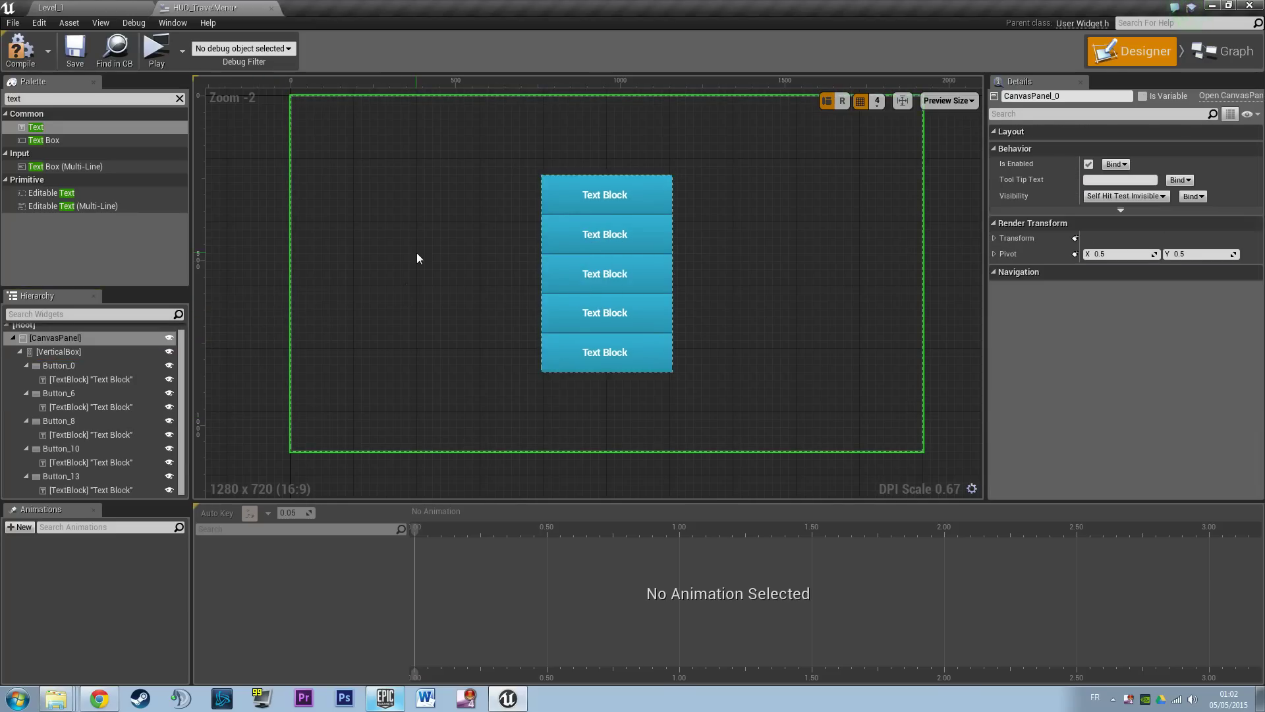